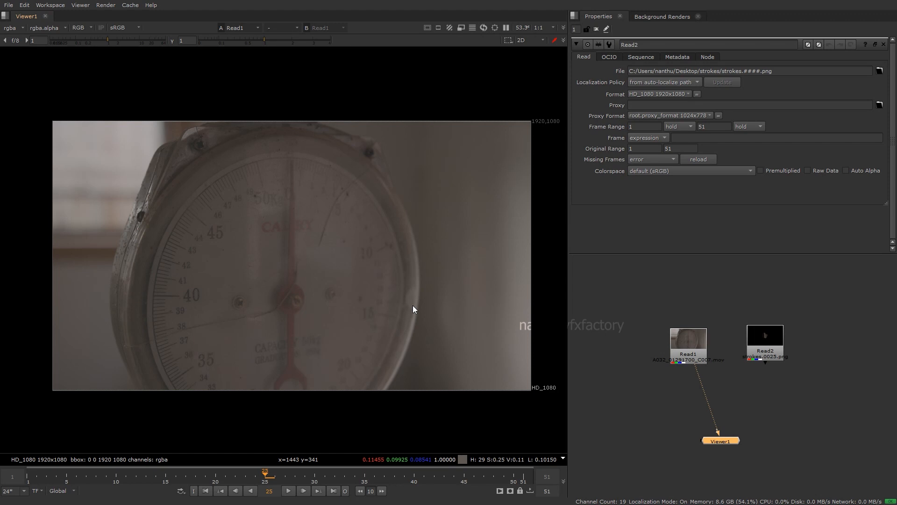
Show the strokes sequence from Read2 in the viewer and check its alpha channel
click(763, 352)
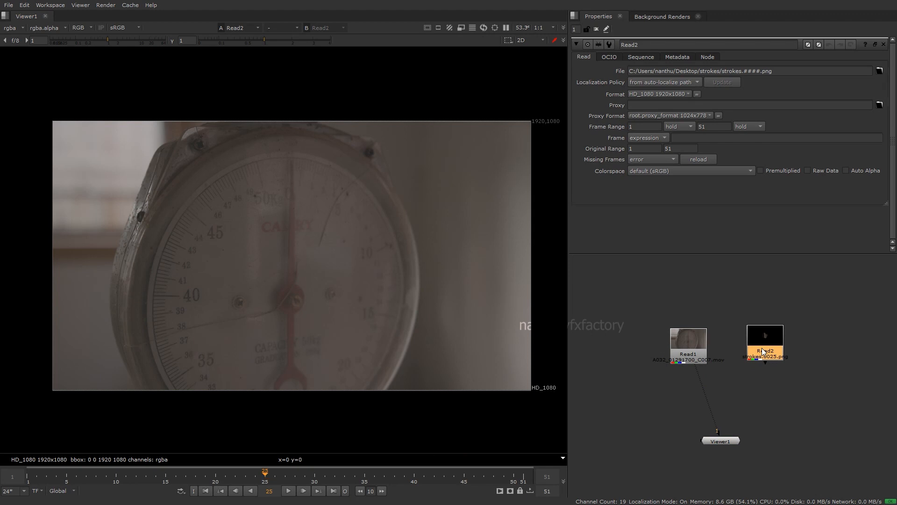
key(1)
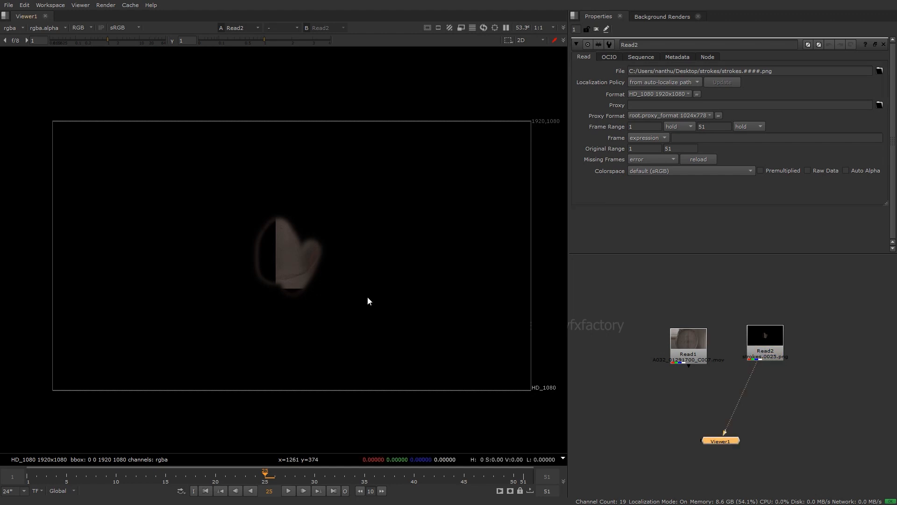
scroll(307, 265, up, 2)
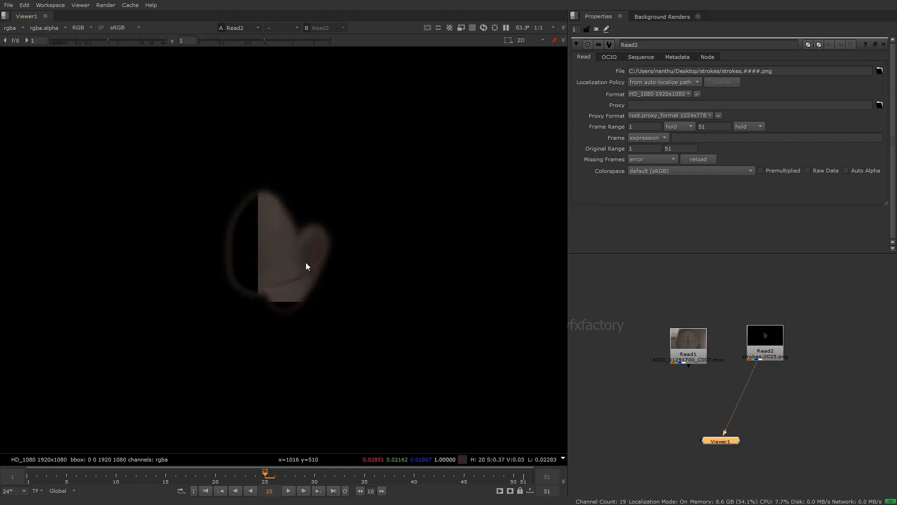
key(a)
key(a)
scroll(310, 263, down, 2)
Advance through the strokes sequence frame by frame from frame 25 to 33 to review the painted patches
key(Right)
key(Right)
key(Right)
key(Right)
key(Right)
key(Right)
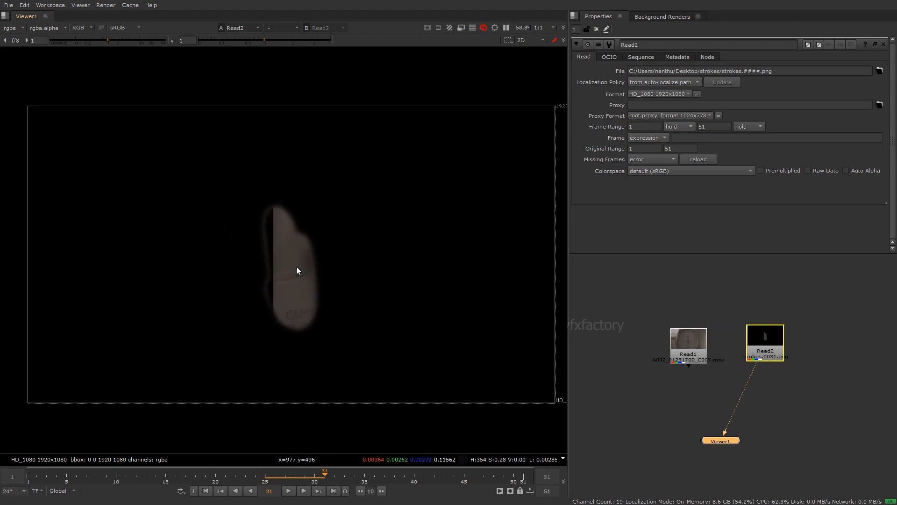
key(Right)
key(Right)
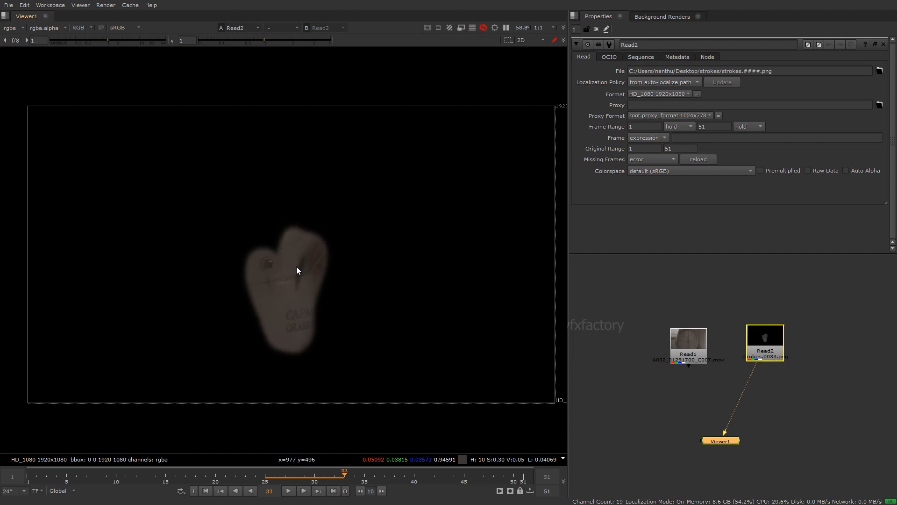
Reposition the Read2 node in the node graph, farther from Read1
mouse_move(734, 405)
alt+mouse_down()
mouse_move(742, 385)
mouse_move(721, 373)
alt+mouse_up()
click(778, 335)
drag(777, 335, 780, 336)
middle_drag(791, 380, 787, 374)
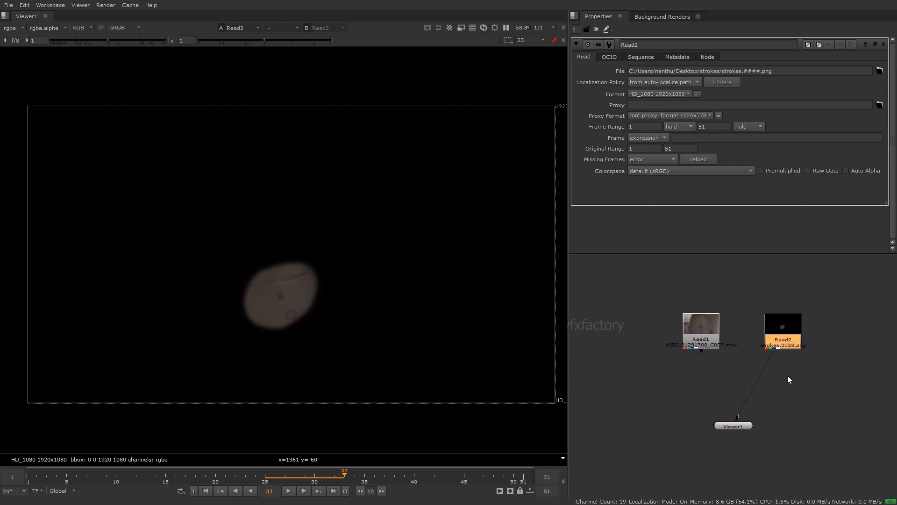
drag(825, 292, 664, 369)
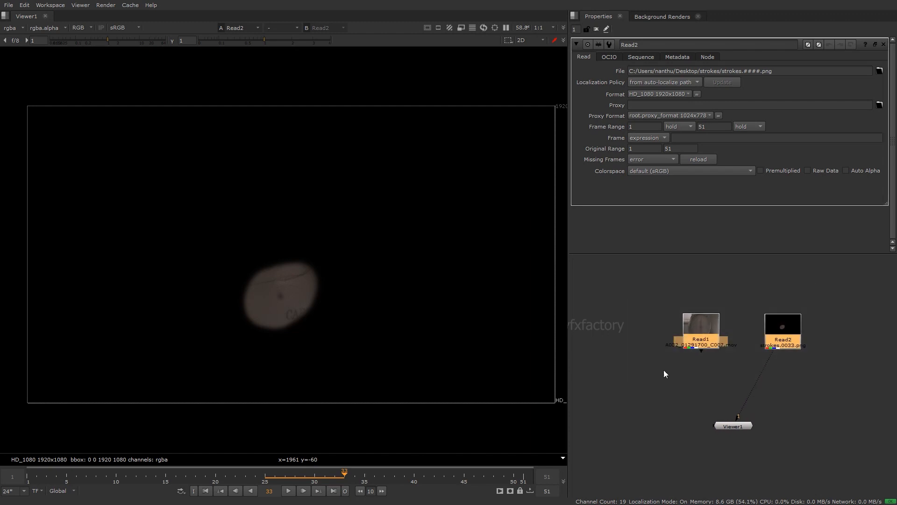
click(693, 359)
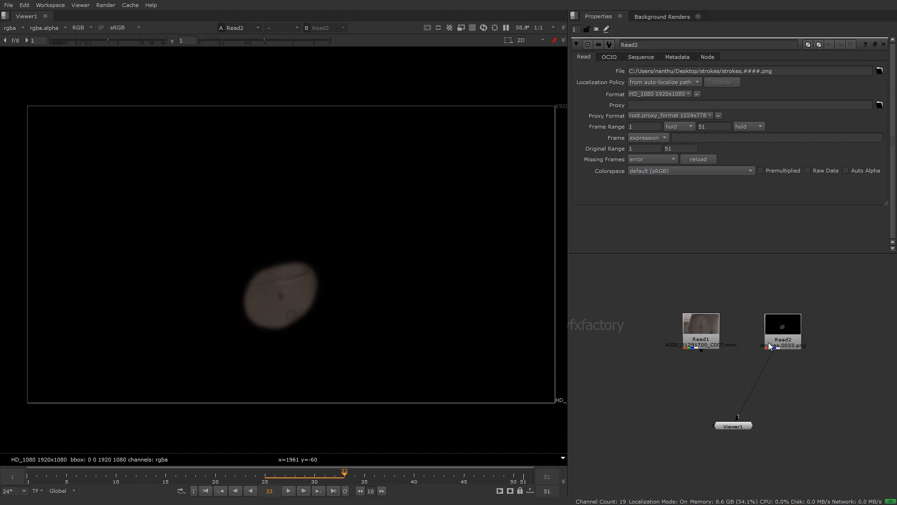
middle_drag(779, 365, 770, 333)
drag(777, 315, 790, 326)
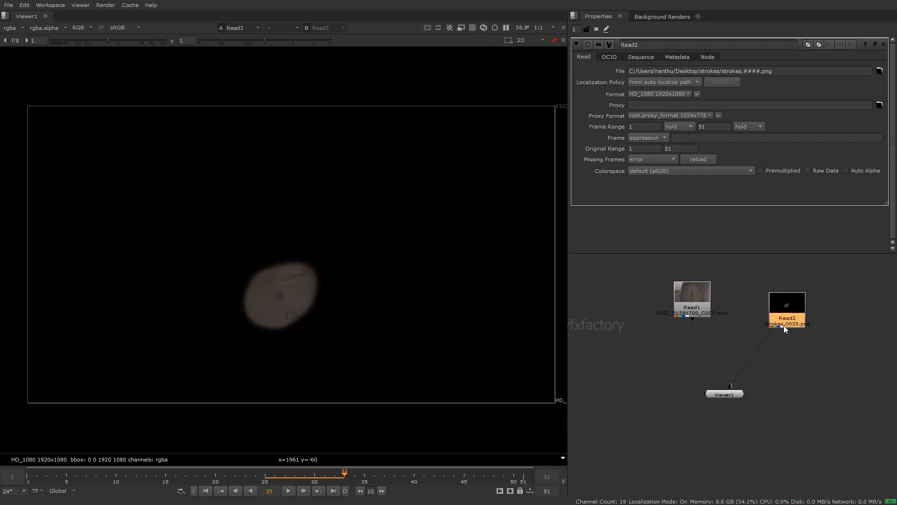
Add an F_ReGrain node with its Grain input connected to Read1 and its Src input to Read2
click(773, 351)
key(Tab)
text(f/)
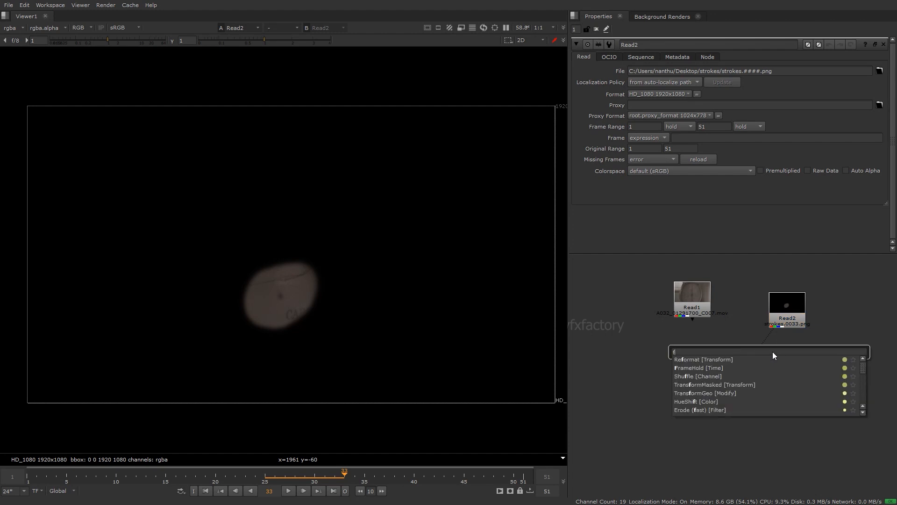
key(BackSpace)
key(BackSpace)
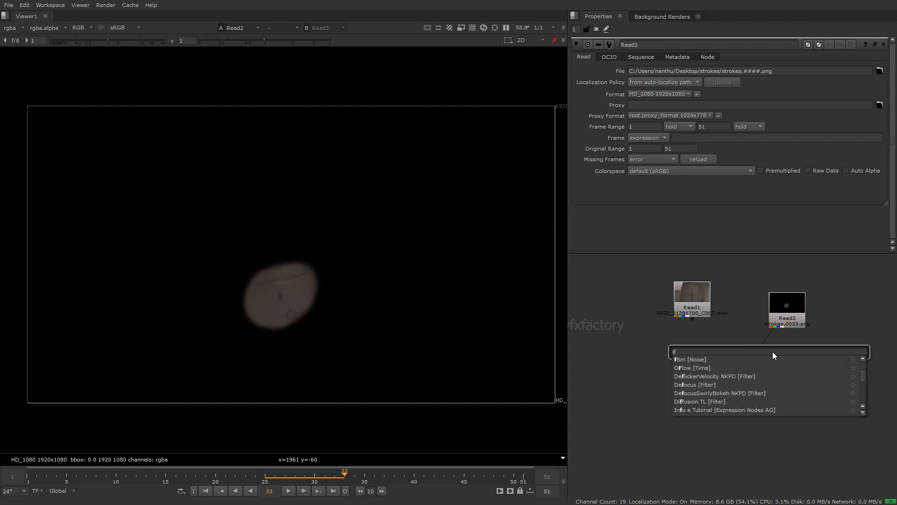
click(735, 360)
drag(755, 355, 707, 319)
drag(764, 344, 787, 313)
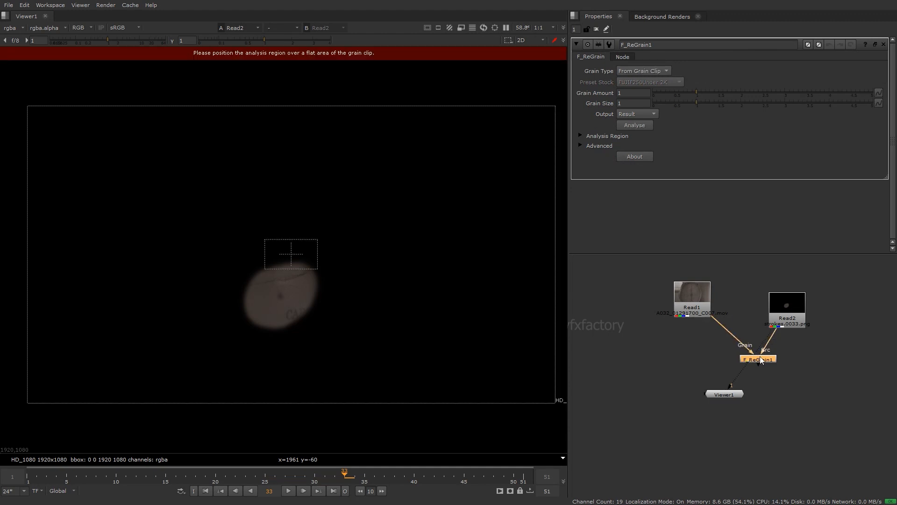
View Read1 and place the F_ReGrain analysis region over the flat wall area in the plate's upper-right corner
click(702, 301)
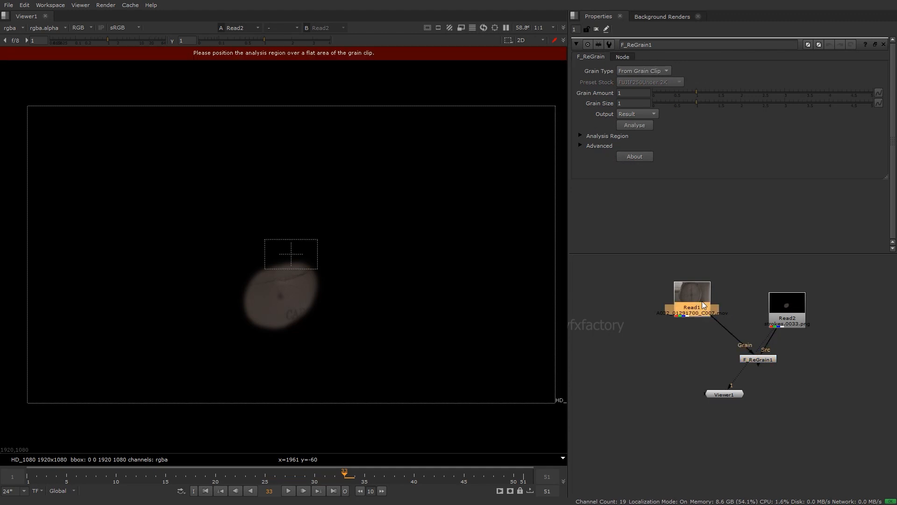
key(1)
drag(754, 362, 777, 366)
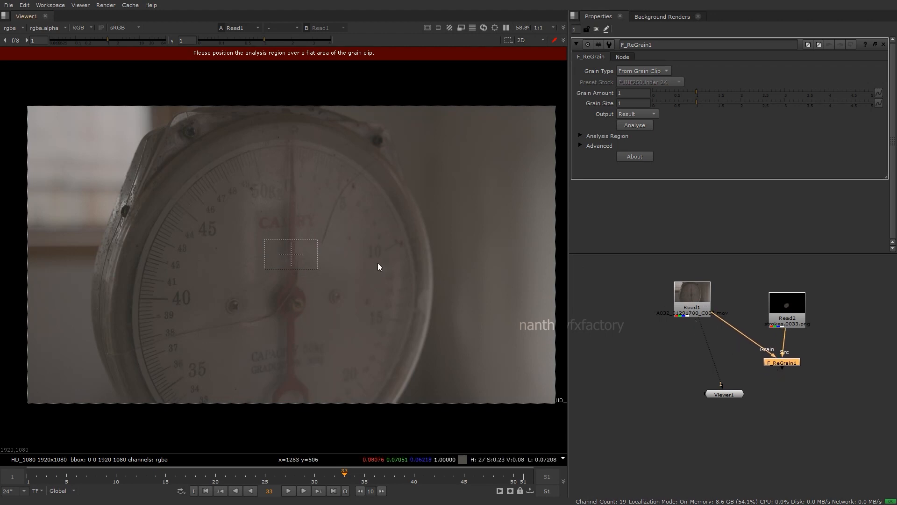
drag(292, 260, 516, 154)
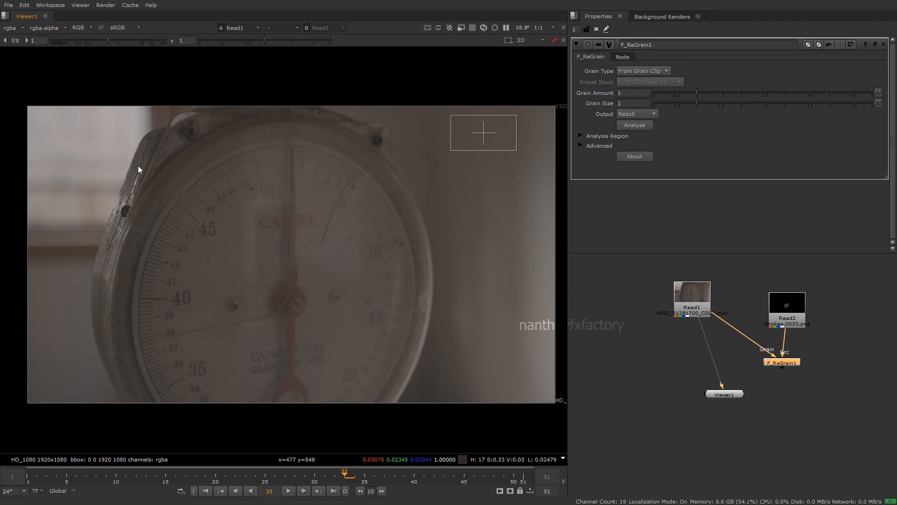
Set the viewer gamma to 0.42 and gain to 6.5 to exaggerate the plate's grain around the scale's dark edge
scroll(76, 145, up, 10)
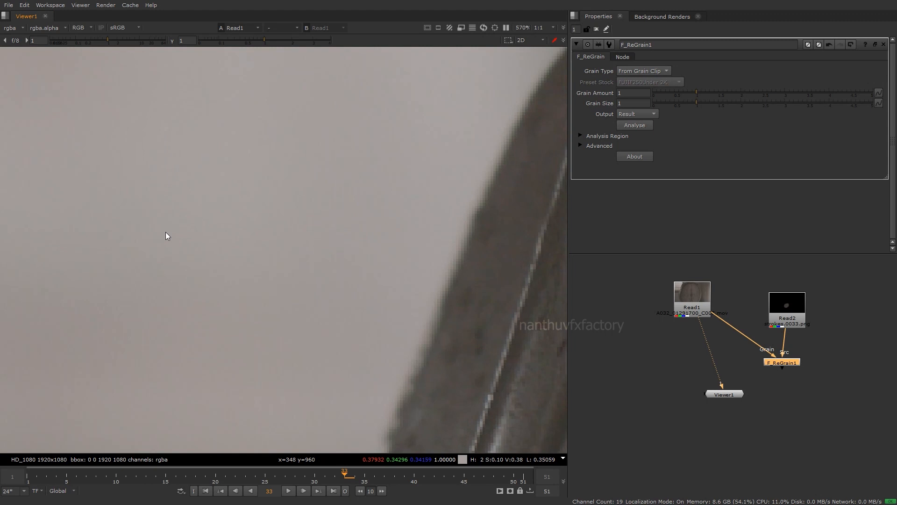
scroll(111, 199, down, 5)
scroll(343, 223, up, 5)
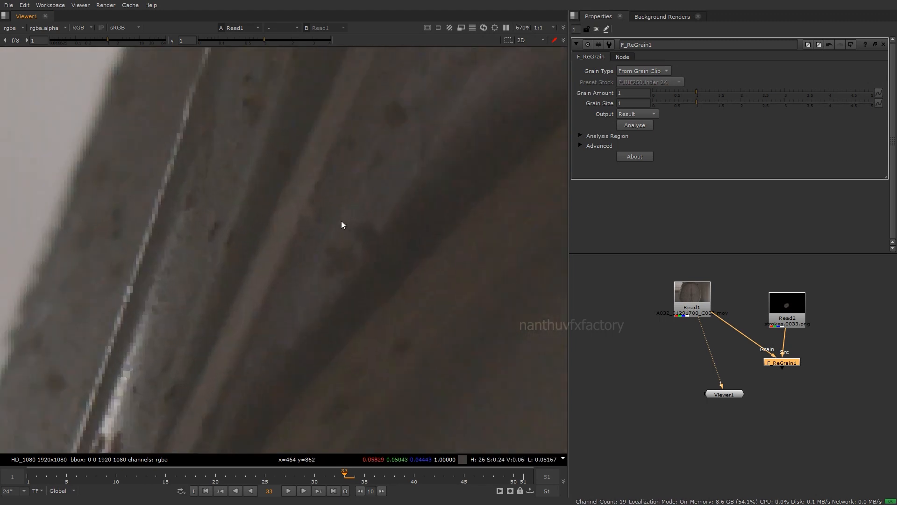
click(243, 41)
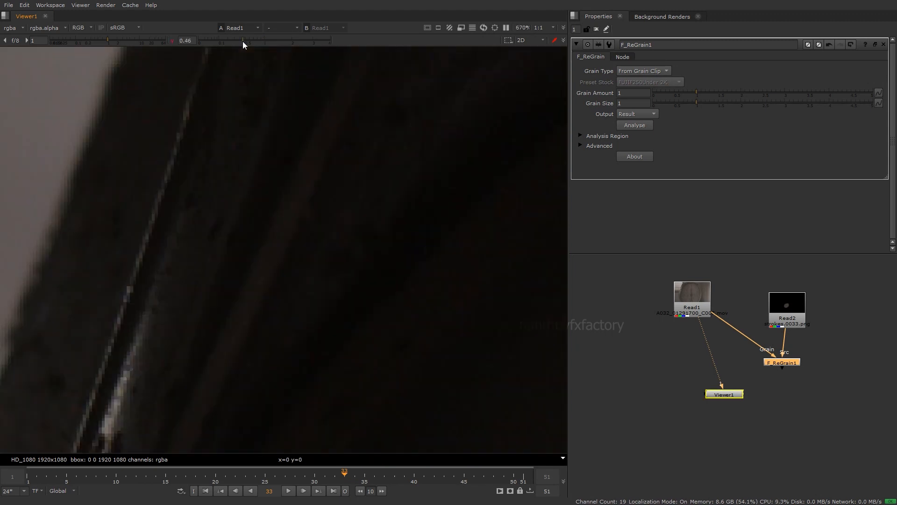
click(145, 40)
drag(144, 40, 134, 40)
Examine the plate's grain along the scale's dark rim and in the bright window area
scroll(284, 119, down, 3)
drag(444, 100, 252, 285)
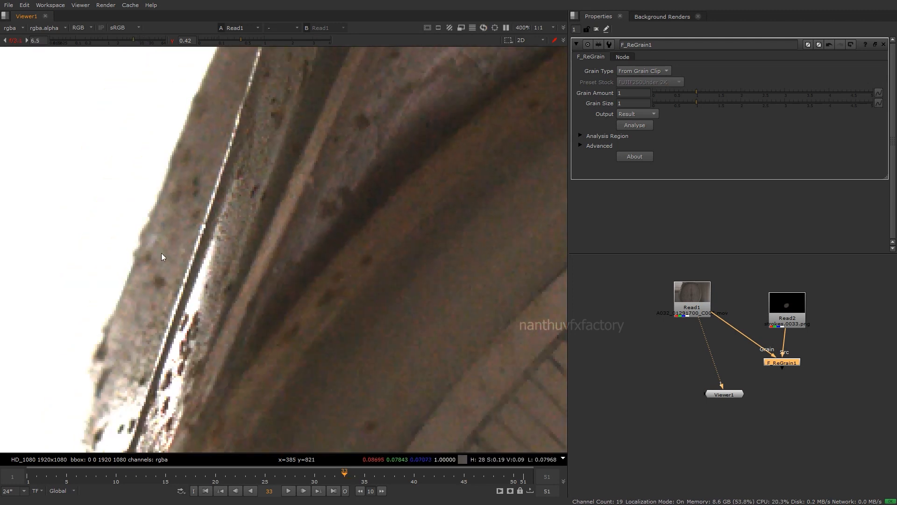
scroll(225, 199, up, 2)
middle_drag(224, 199, 460, 190)
scroll(267, 245, down, 5)
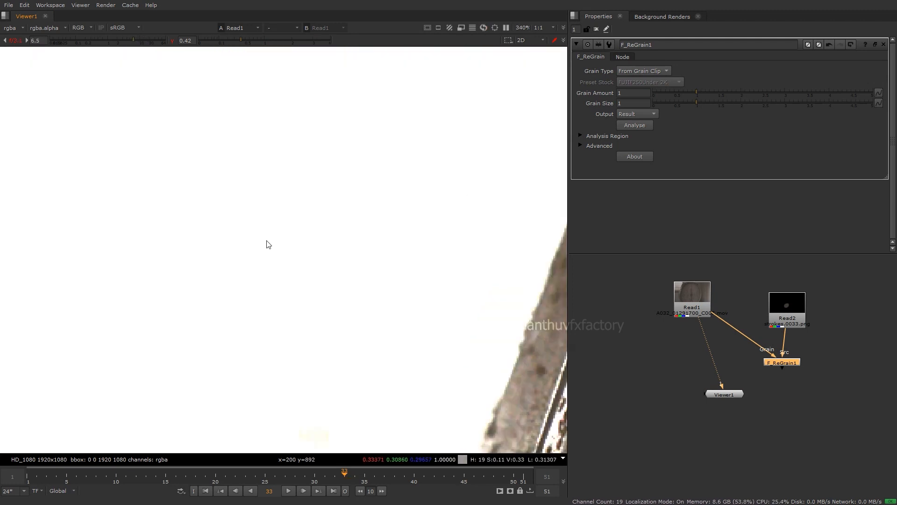
scroll(266, 240, down, 2)
middle_drag(320, 265, 68, 204)
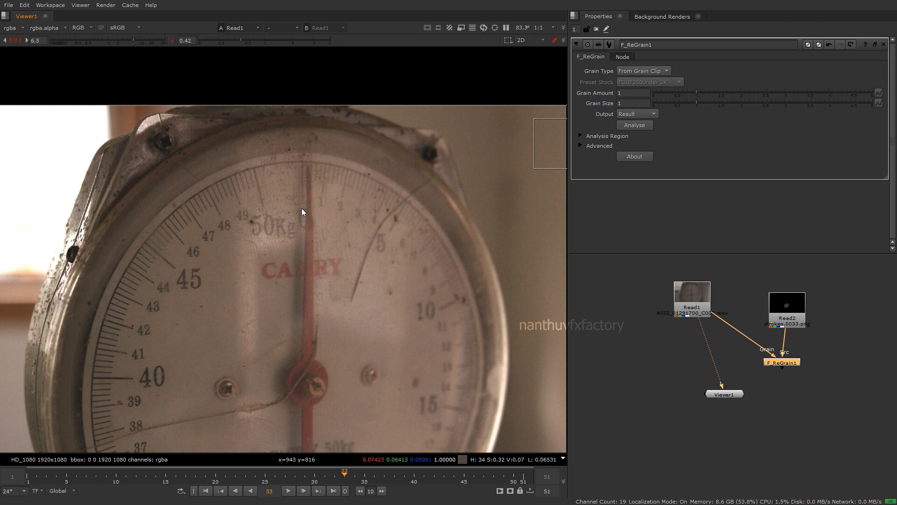
Compare the grain inside the analysis region with the lower wall area beside the dial
scroll(346, 218, up, 2)
scroll(388, 170, up, 2)
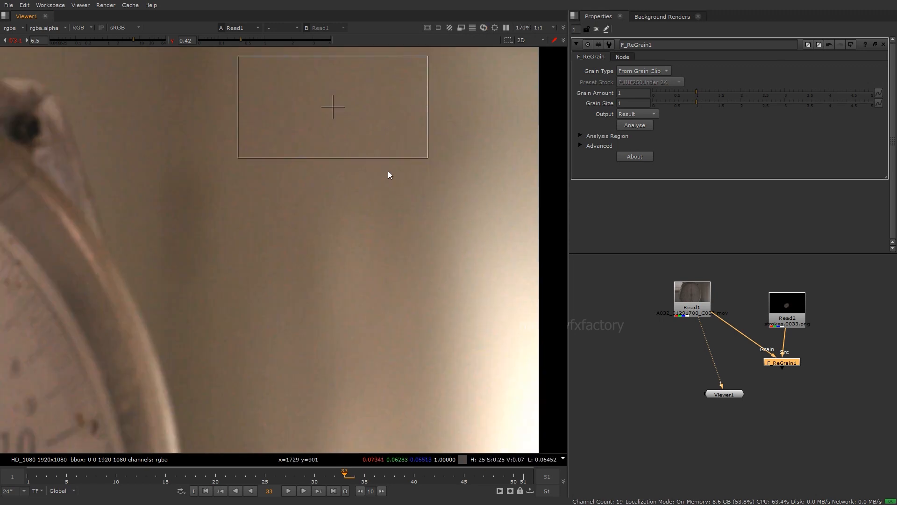
middle_drag(388, 170, 419, 227)
scroll(346, 154, down, 3)
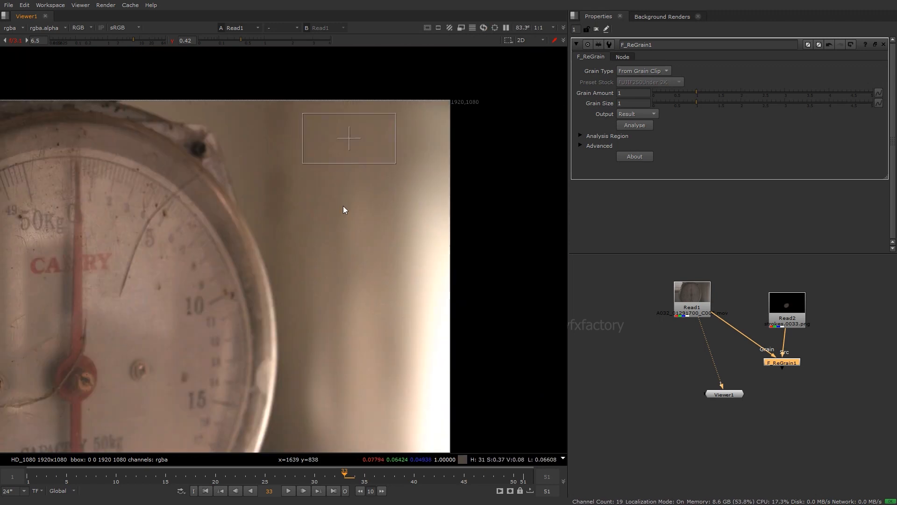
middle_drag(343, 205, 375, 180)
scroll(269, 300, up, 3)
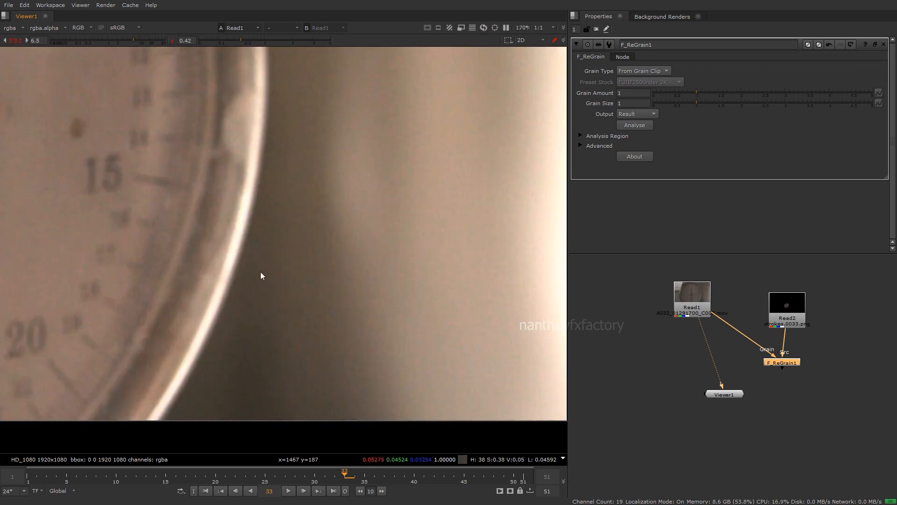
drag(286, 274, 466, 405)
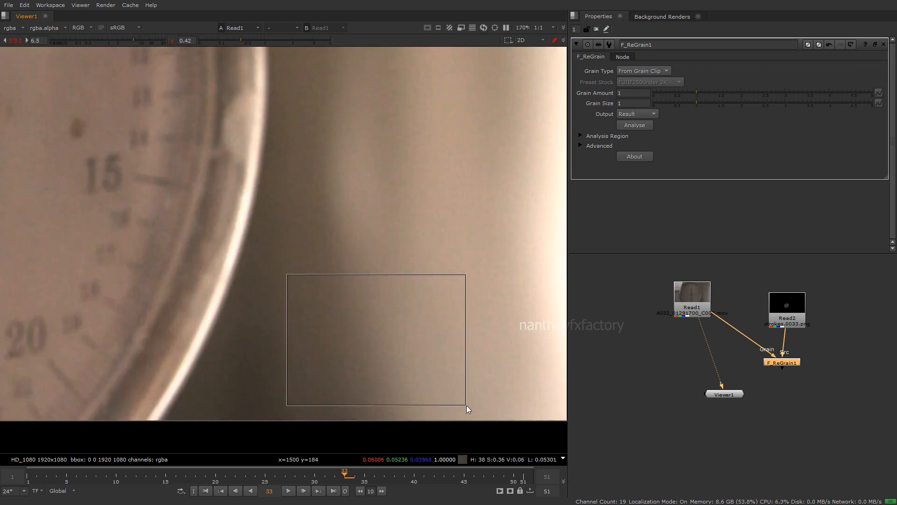
scroll(373, 334, down, 2)
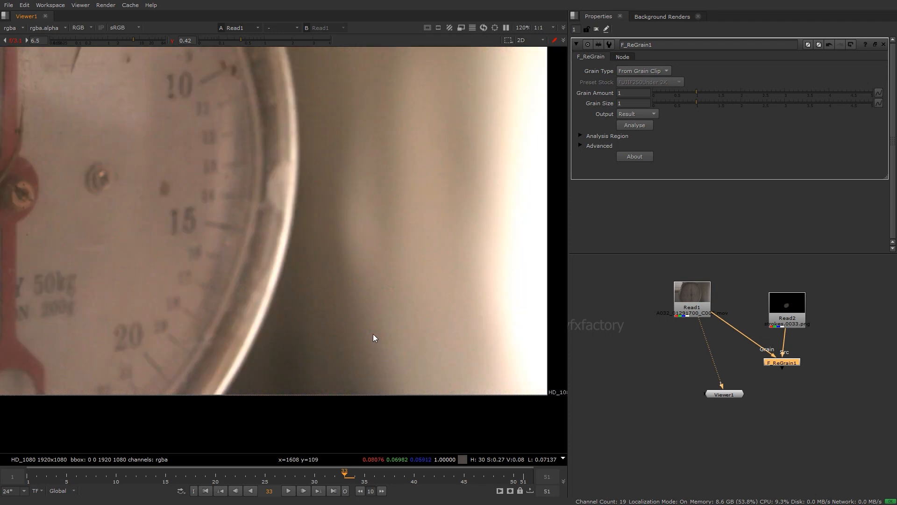
scroll(373, 333, down, 2)
scroll(422, 213, up, 4)
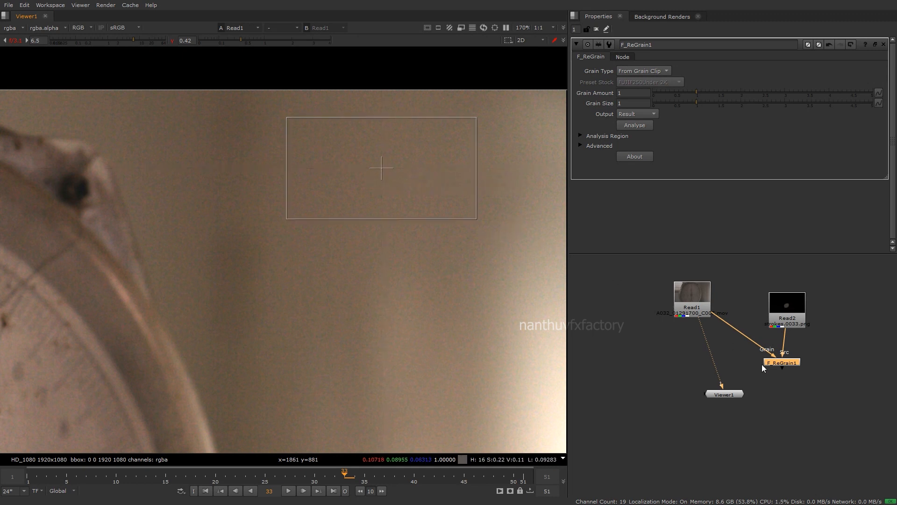
View the F_ReGrain1 output and inspect the regrained stroke patch up close
key(1)
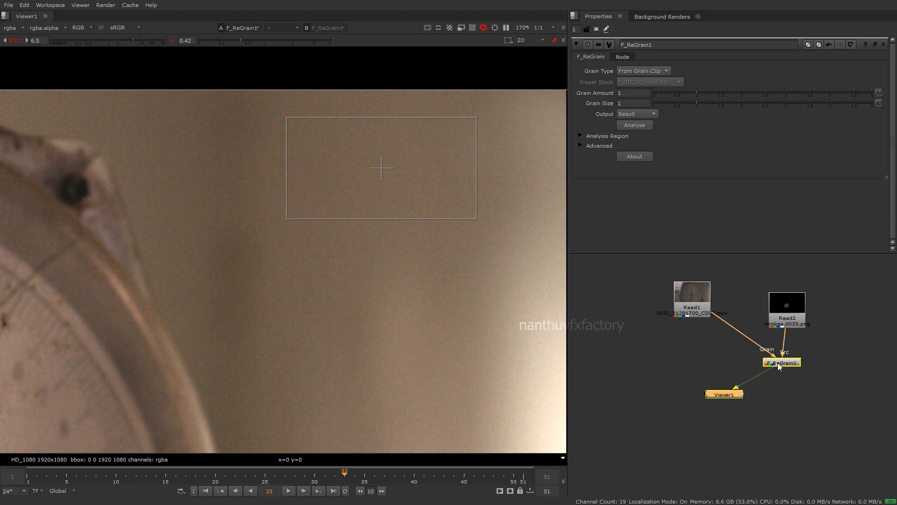
scroll(394, 238, down, 5)
middle_drag(391, 241, 459, 164)
scroll(195, 330, up, 9)
click(779, 363)
scroll(339, 299, up, 3)
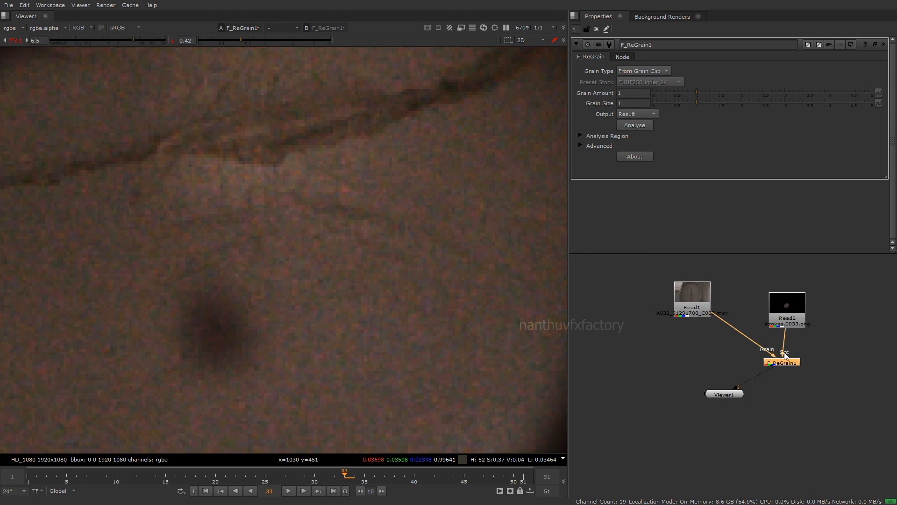
Try inserting a Denoise node between Read2 and F_ReGrain1, and undo it
middle_drag(790, 340, 760, 377)
drag(758, 356, 758, 327)
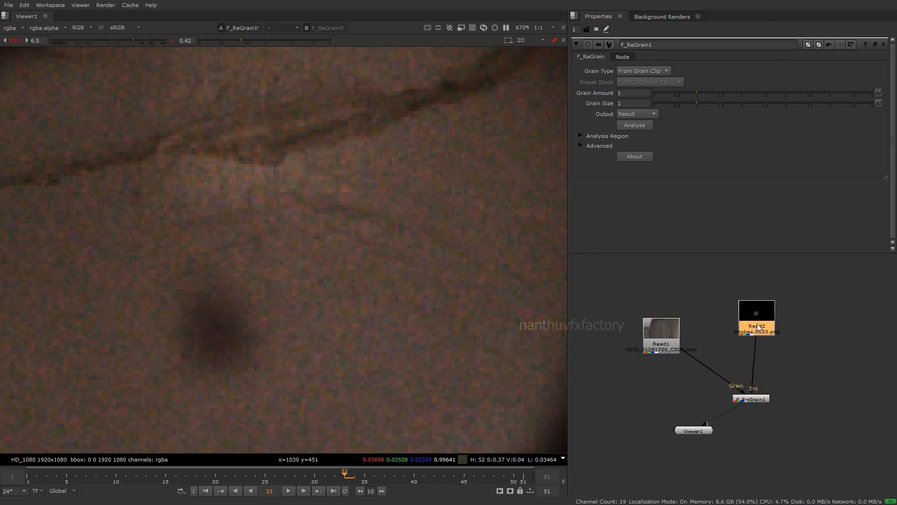
key(Tab)
text(de)
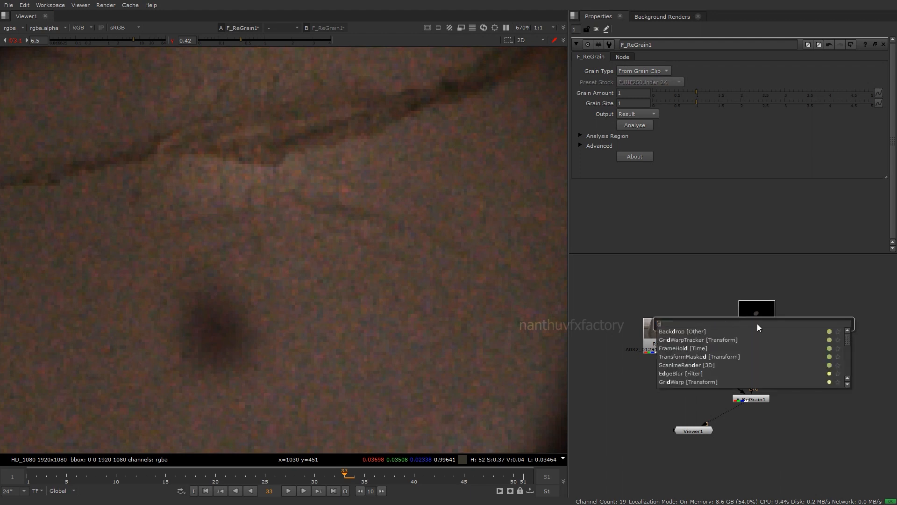
click(700, 364)
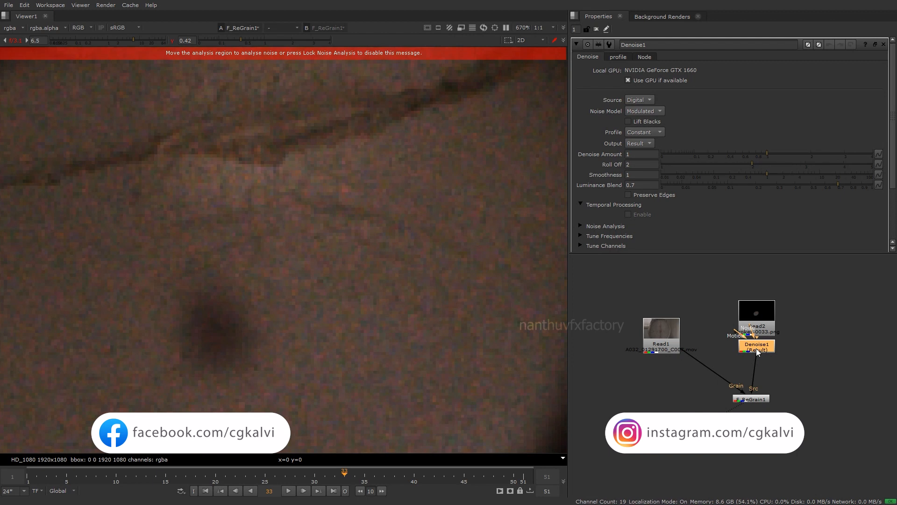
key(ctrl+z)
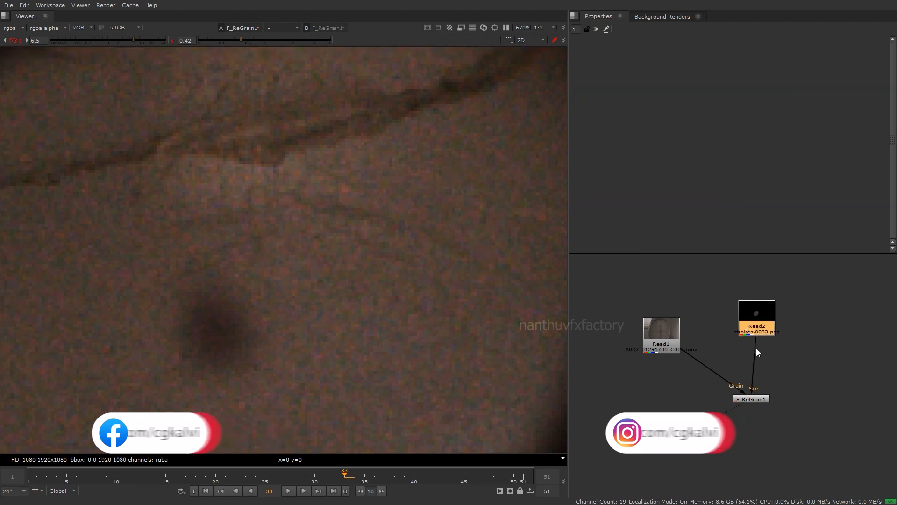
Add a Merge node that places the F_ReGrain1 result over Read1, and view the merged output
click(749, 400)
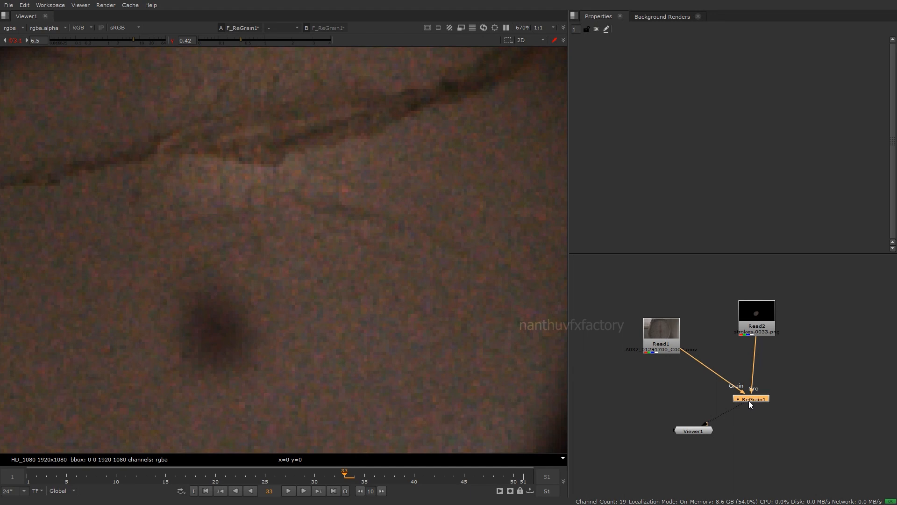
middle_drag(747, 408, 751, 388)
click(751, 405)
key(m)
drag(728, 368, 664, 299)
drag(710, 389, 748, 405)
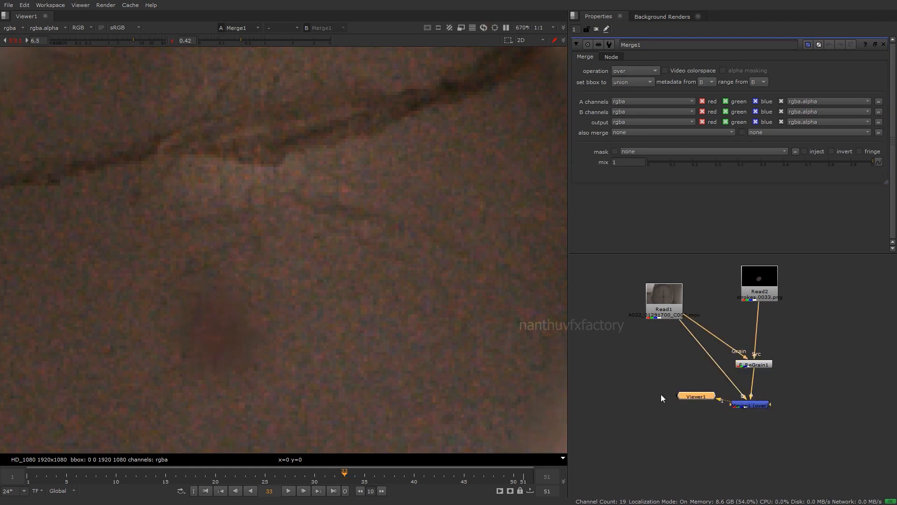
View the Read2 strokes and the Read1 plate in the viewer to compare the sources
scroll(381, 296, down, 10)
scroll(388, 297, up, 4)
click(773, 292)
key(1)
click(680, 300)
key(1)
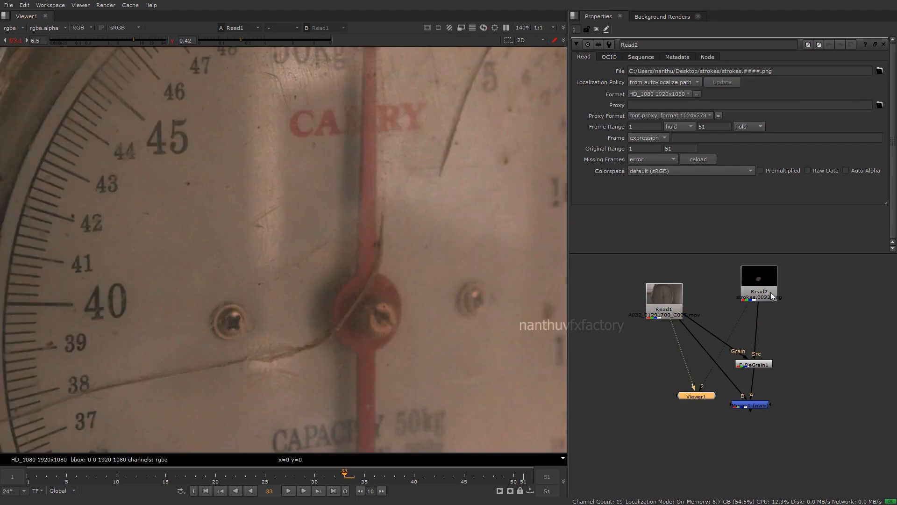
Set Read2's colorspace to rec709 and view the Merge1 output around the dial's centre
click(770, 292)
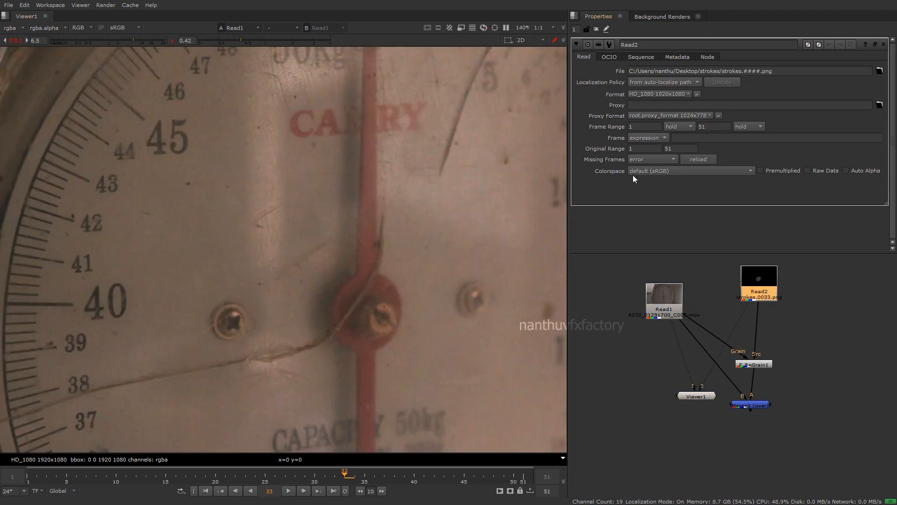
click(654, 171)
click(657, 196)
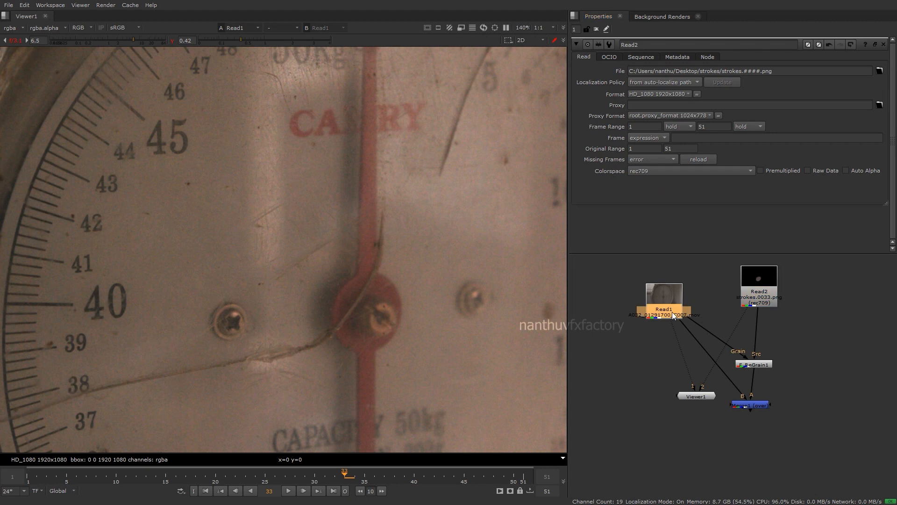
click(750, 403)
key(2)
scroll(355, 295, down, 4)
scroll(396, 312, up, 3)
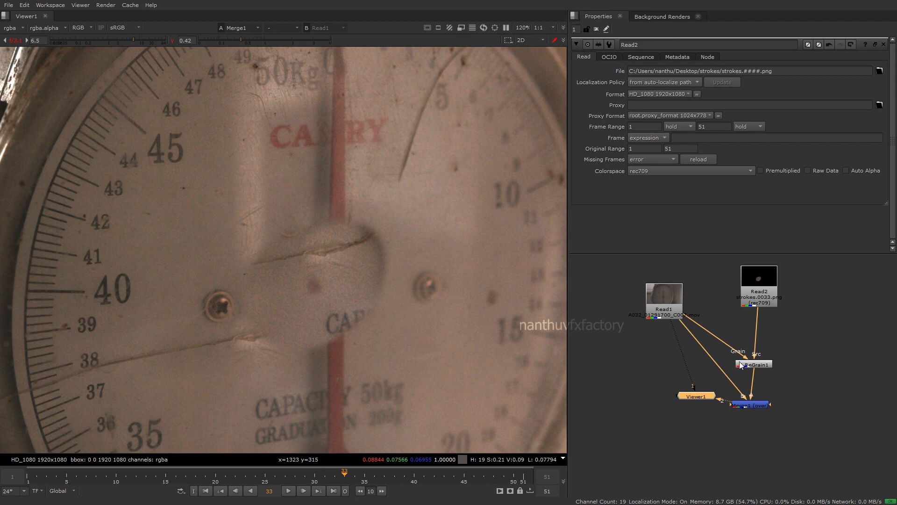
Delete the F_ReGrain1 and Merge1 nodes from the node graph
middle_drag(809, 367, 746, 369)
drag(799, 349, 648, 428)
key(Delete)
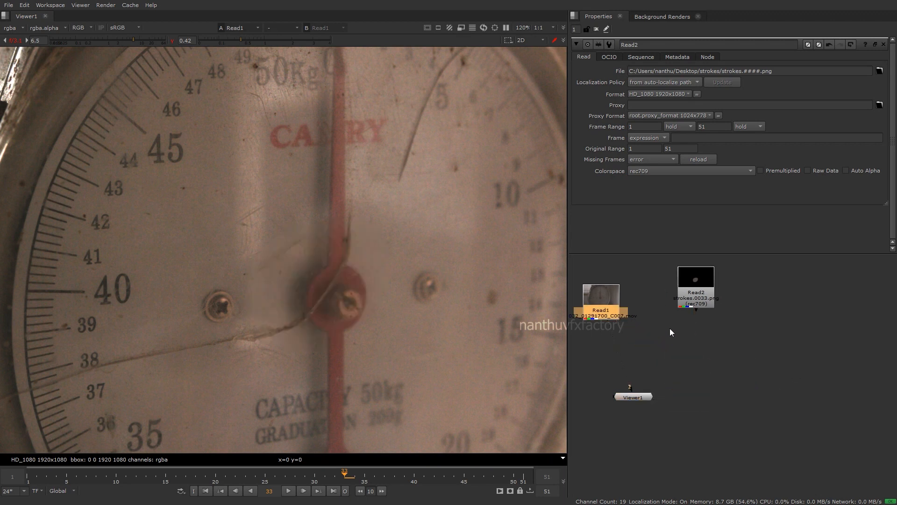
Add a Merge node that places Read2 directly over Read1, and view its output
drag(632, 310, 660, 350)
click(689, 350)
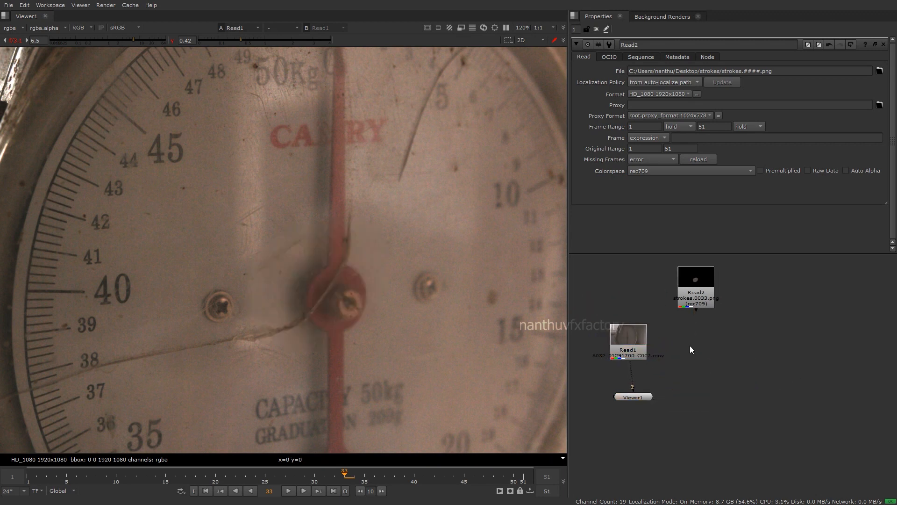
key(m)
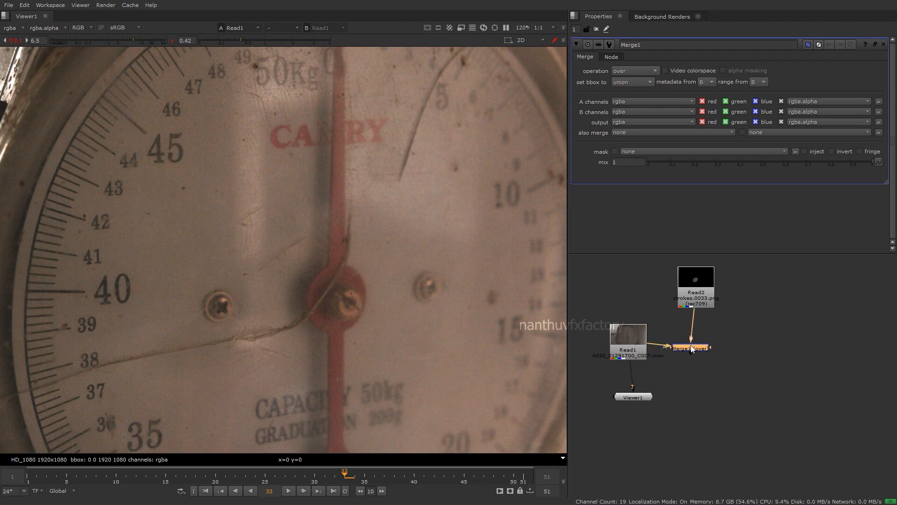
key(1)
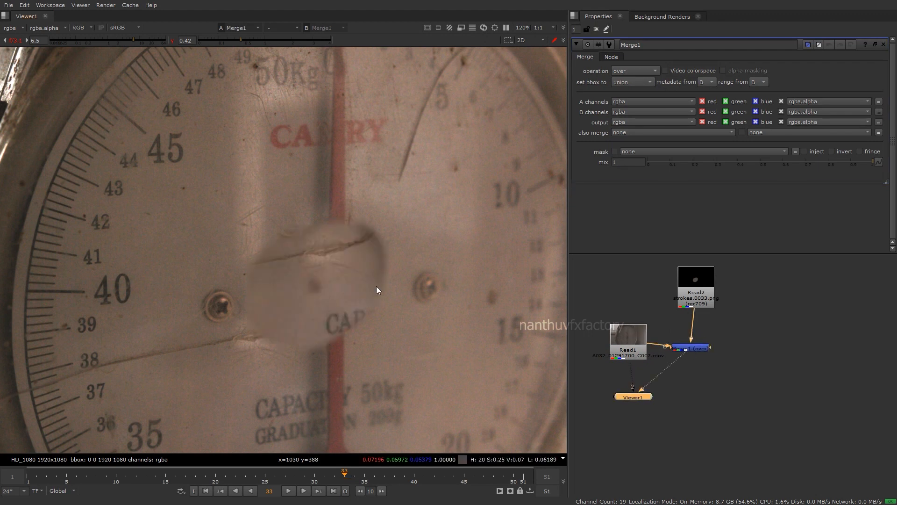
Play back the merged shot and step through frames near frame 8 to inspect the paint strokes
click(288, 490)
key(alt+w)
drag(209, 148, 444, 293)
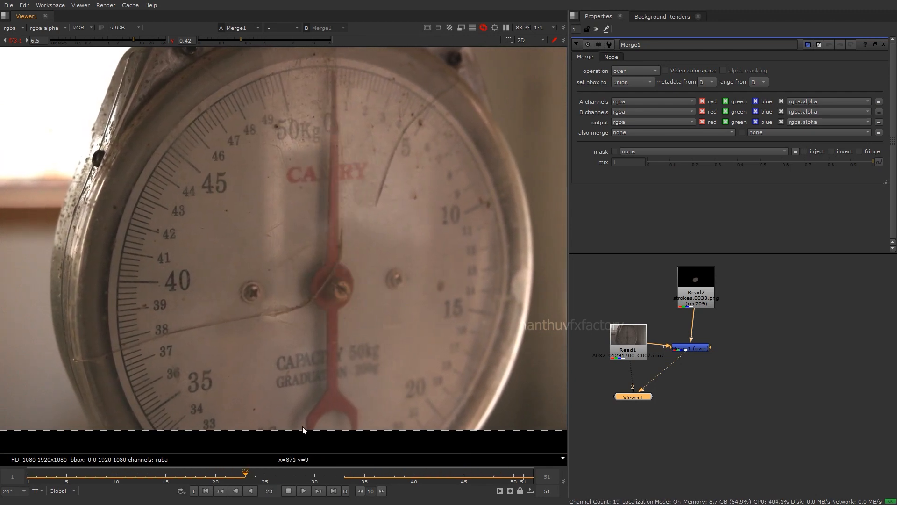
click(293, 490)
scroll(327, 295, up, 2)
key(Right)
key(Right)
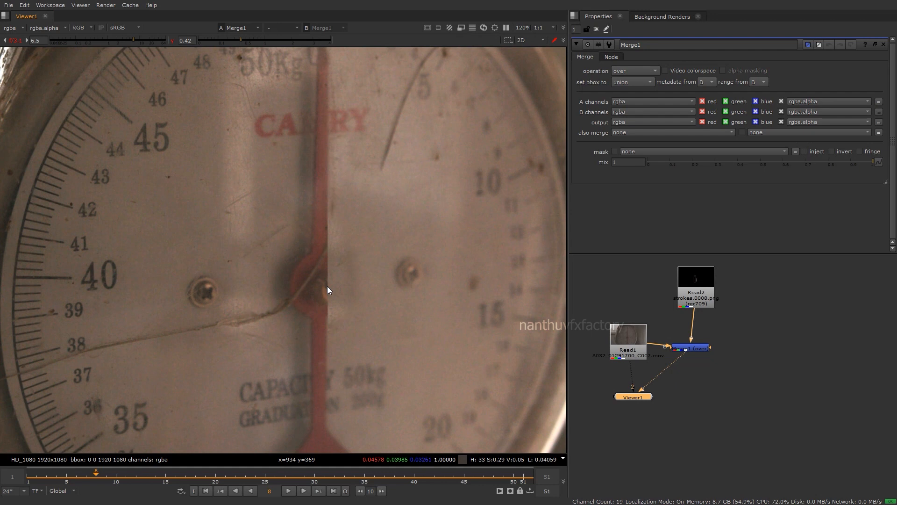
Align Read1 level with Merge1 and move Viewer1 aside to free space below the Merge node
middle_drag(678, 341, 758, 328)
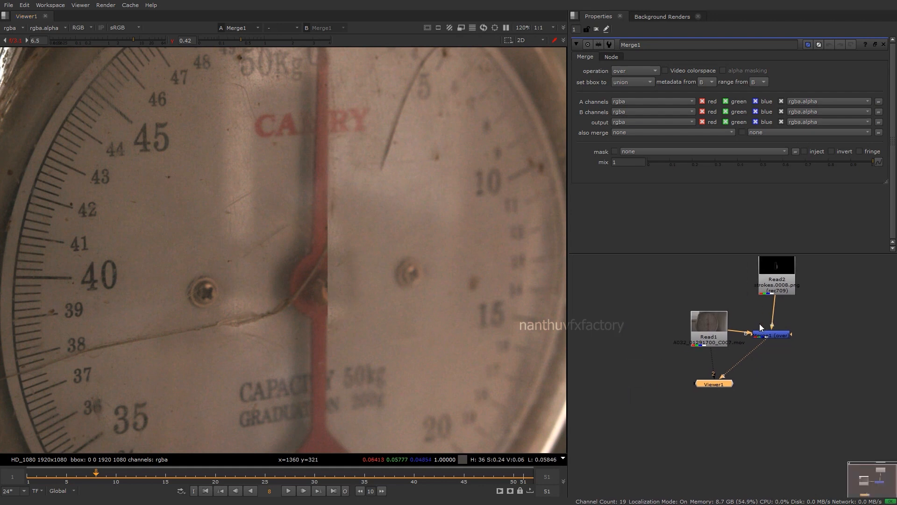
drag(719, 344, 706, 351)
drag(716, 389, 830, 410)
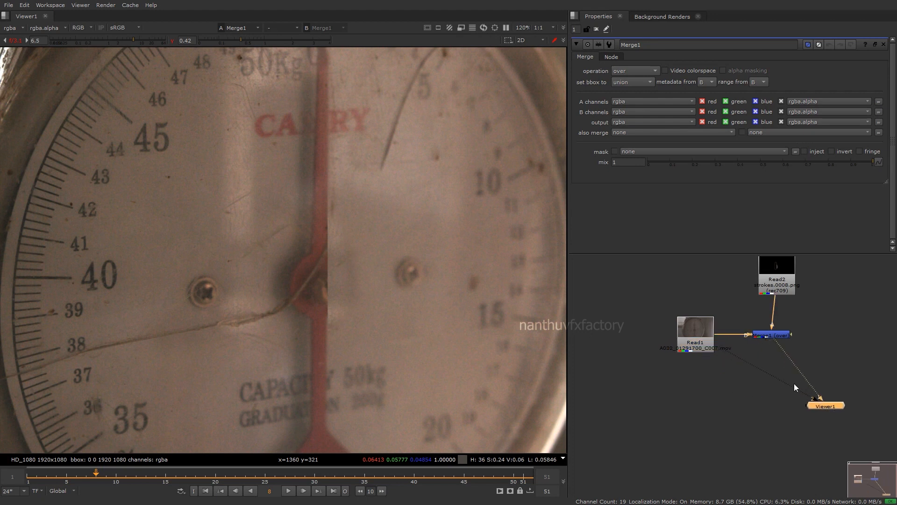
middle_drag(780, 371, 742, 357)
scroll(741, 357, up, 2)
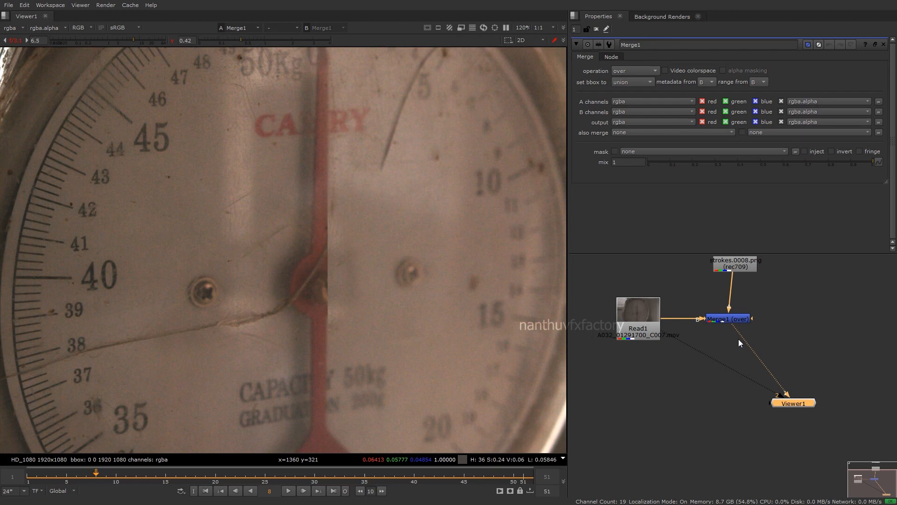
middle_drag(728, 344, 731, 329)
Add a Difference node below Merge1
click(731, 360)
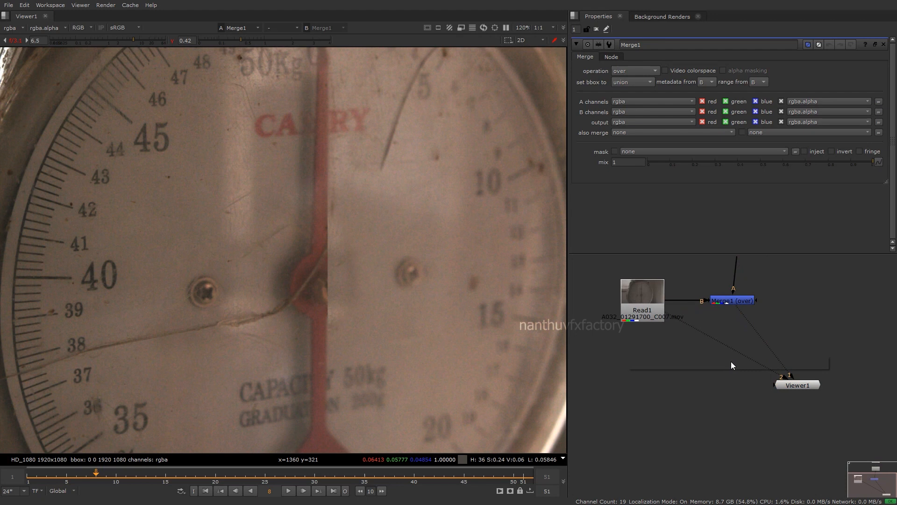
key(Tab)
text(dof)
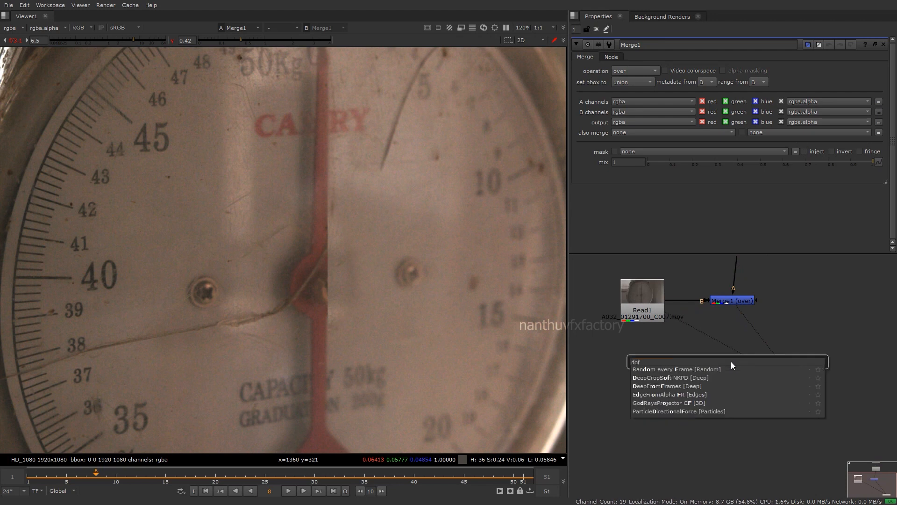
key(BackSpace)
key(BackSpace)
text(iff)
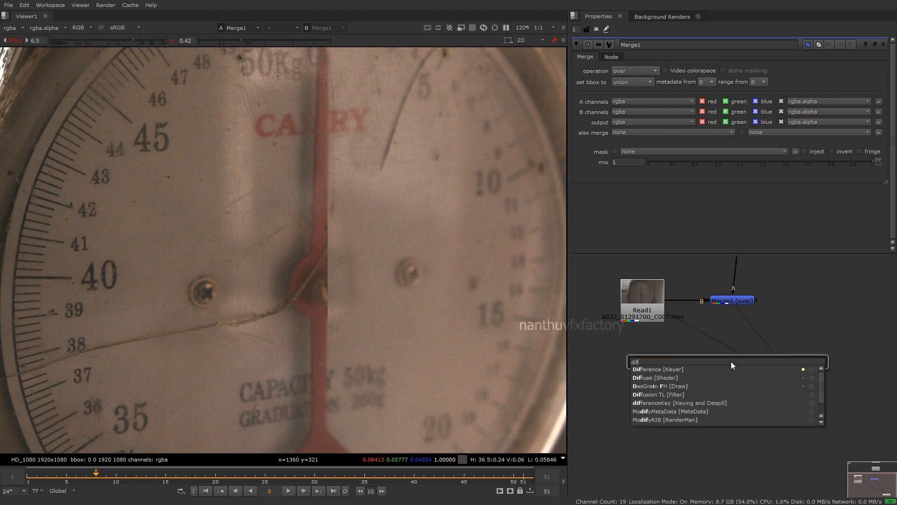
key(Return)
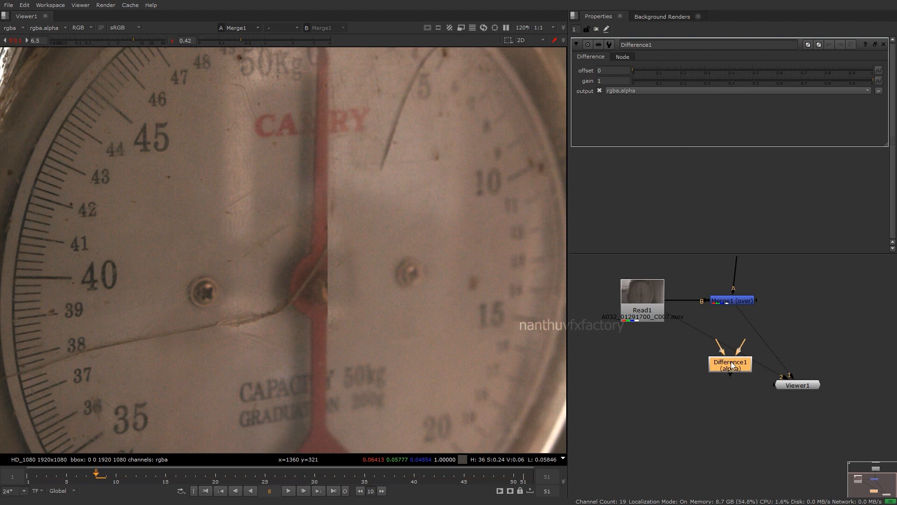
View the Read2 strokes, return to the merged result, and play it forward to frame 15
scroll(731, 364, down, 3)
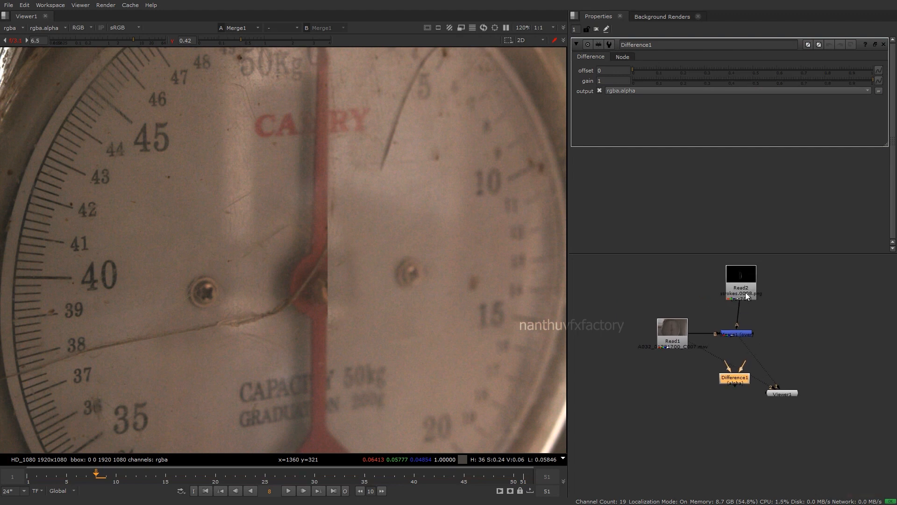
click(747, 295)
key(2)
scroll(313, 200, down, 3)
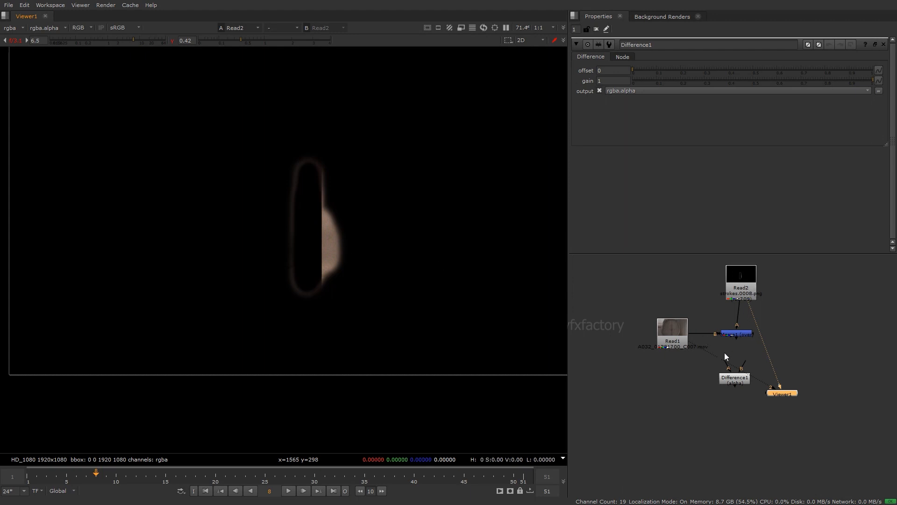
key(2)
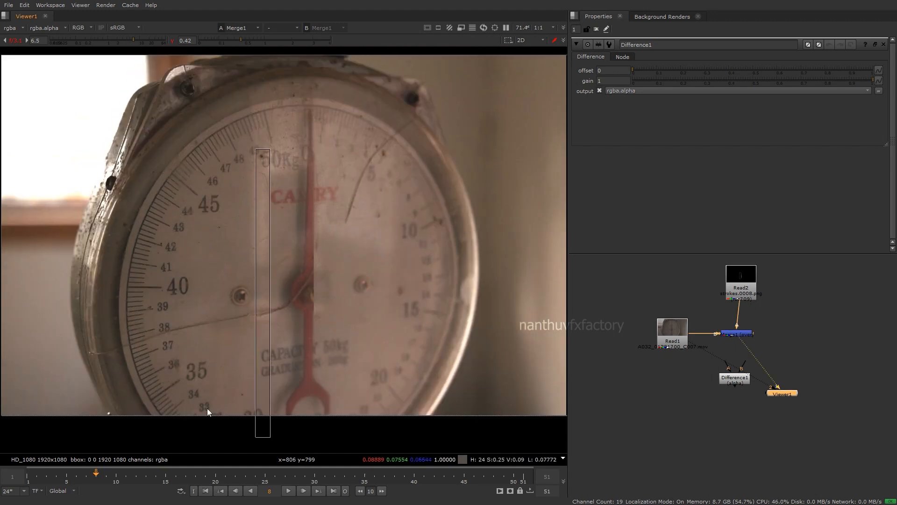
click(289, 490)
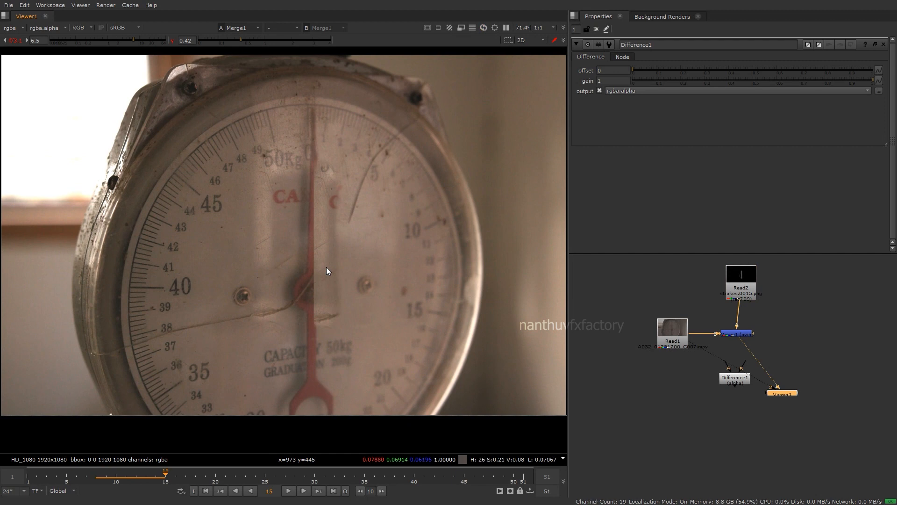
Move Viewer1 farther out and place Difference1 lower in the node graph
middle_drag(764, 388, 752, 356)
drag(778, 359, 839, 366)
scroll(745, 344, up, 3)
drag(745, 352, 747, 401)
Connect Difference1's A input to Read1 and its B input to Merge1, and view the resulting alpha
click(667, 298)
key(1)
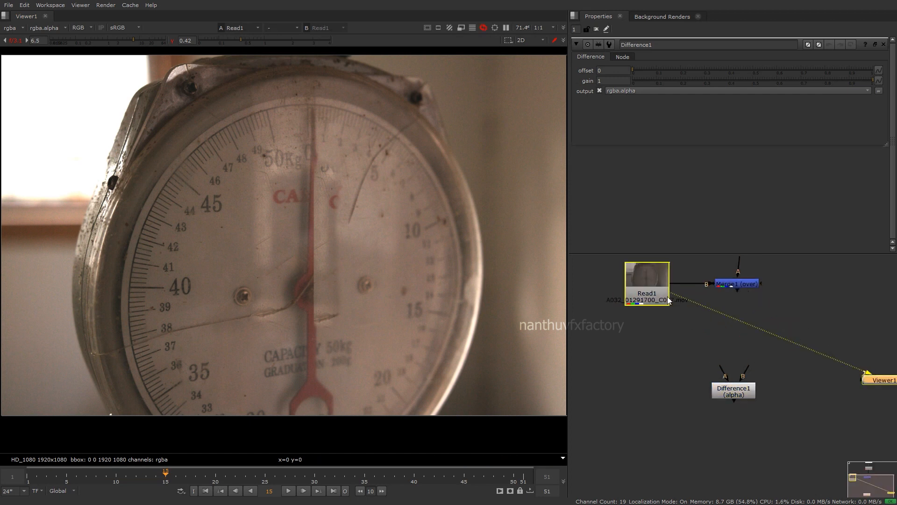
drag(722, 369, 673, 303)
click(748, 287)
key(1)
drag(748, 369, 745, 290)
drag(738, 385, 742, 383)
key(1)
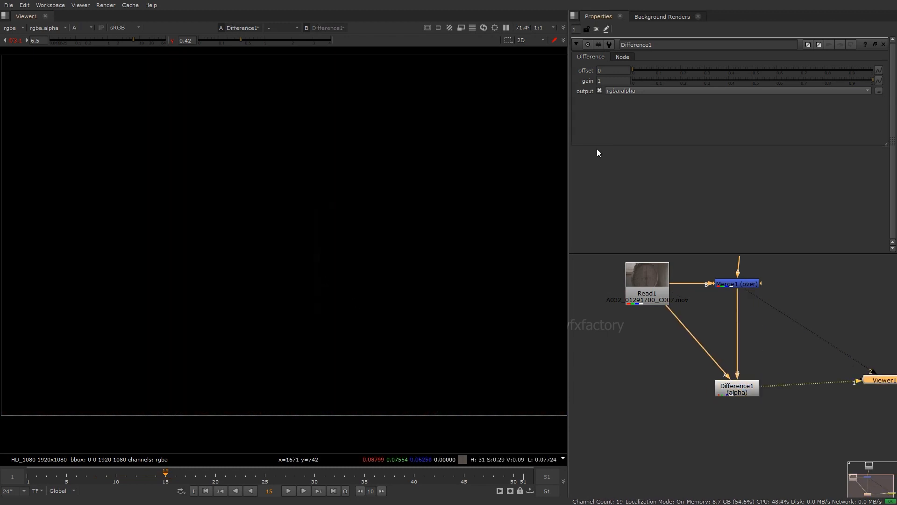
Set Difference1's gain to 11111111
click(623, 82)
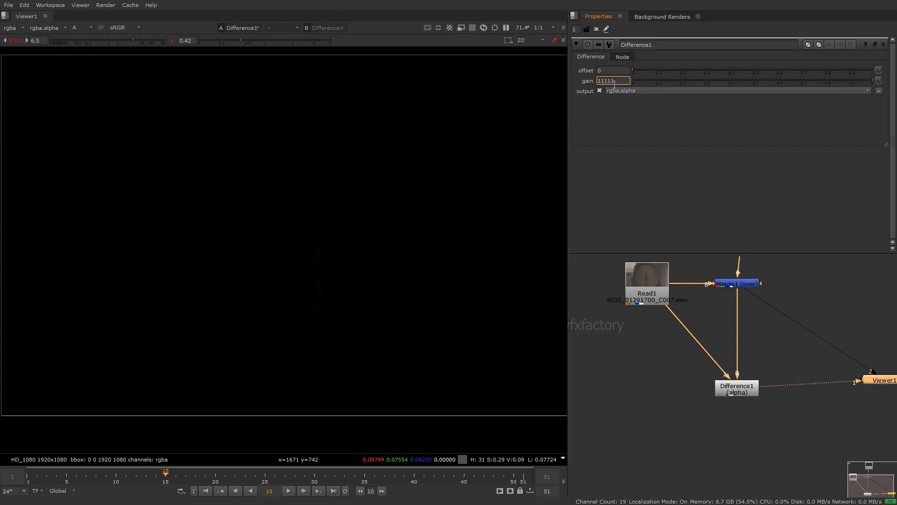
text(1111)
key(Return)
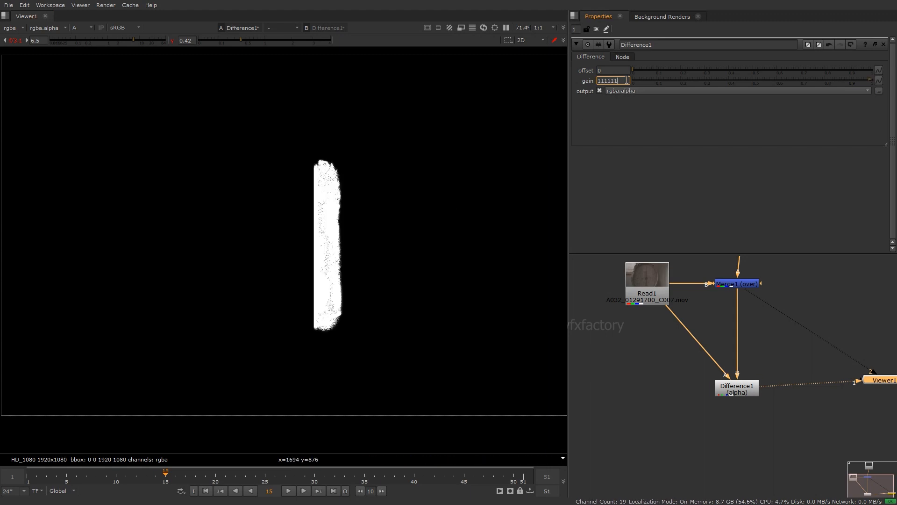
text(11111111)
key(Return)
Examine the difference matte up close, switch back to the colour image, and advance to frame 17
scroll(313, 249, up, 3)
drag(266, 86, 409, 401)
key(a)
scroll(380, 298, down, 2)
key(Right)
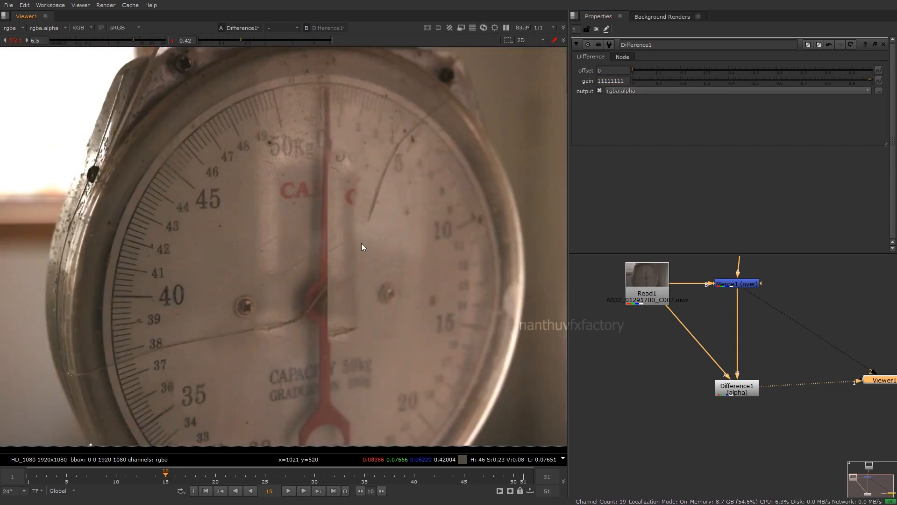
scroll(323, 280, up, 1)
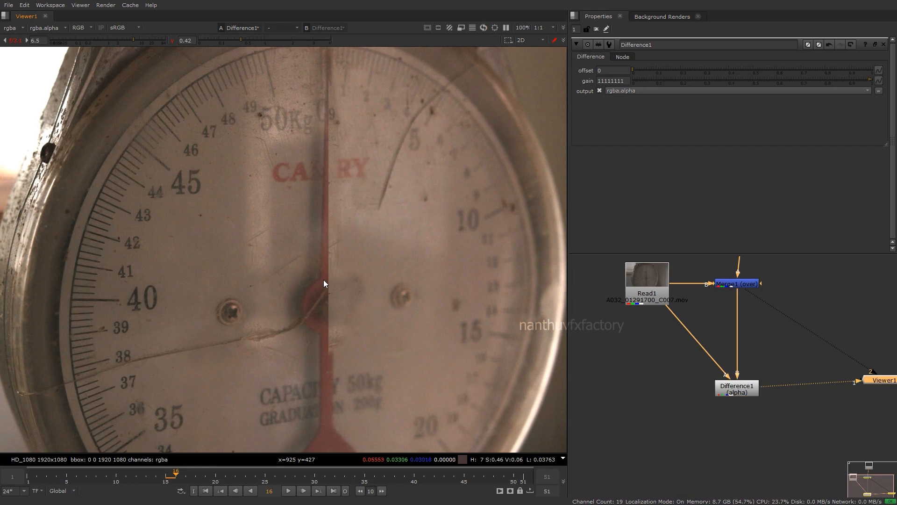
key(Right)
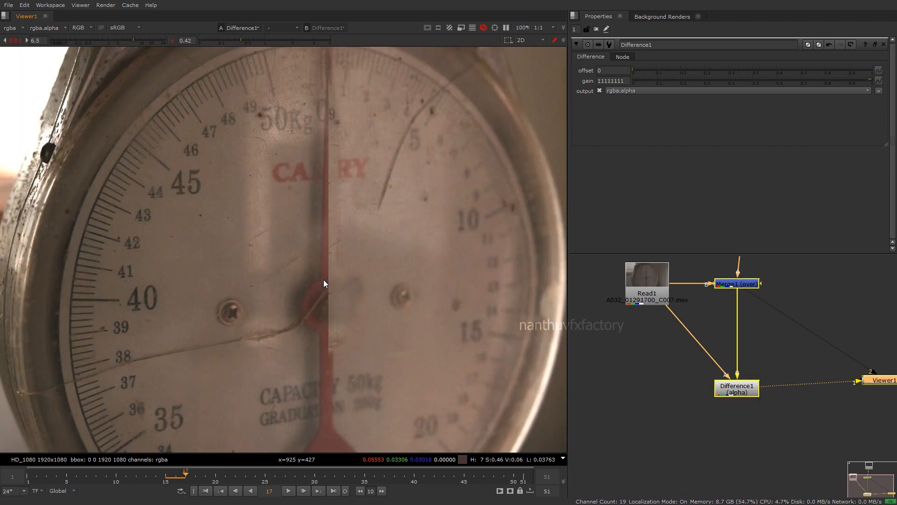
Check frame 17 with the viewer gamma at 4, and set the gamma to 0.47
scroll(324, 279, up, 1)
click(331, 40)
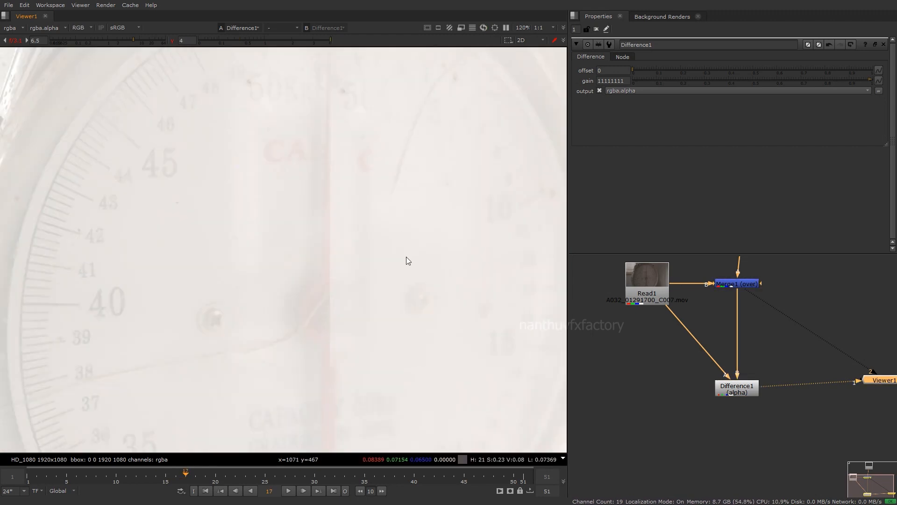
scroll(286, 148, down, 1)
drag(199, 40, 243, 41)
Compare the alpha and the red matte overlay with the colour image while playing on to frame 27
drag(267, 82, 390, 366)
key(a)
key(a)
scroll(366, 290, down, 1)
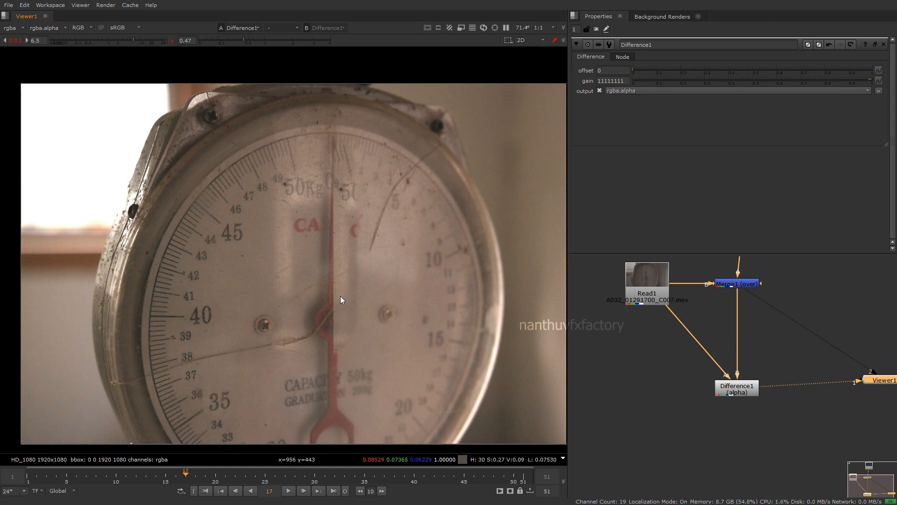
key(m)
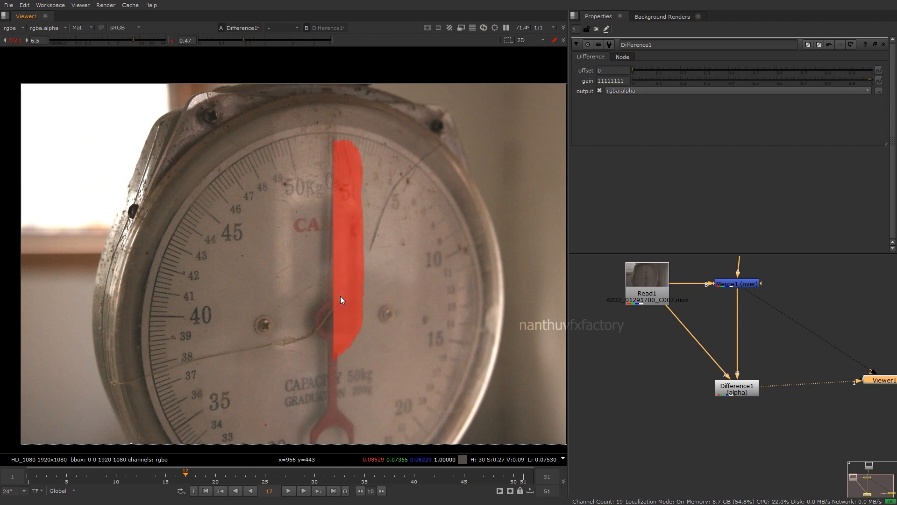
scroll(334, 310, up, 1)
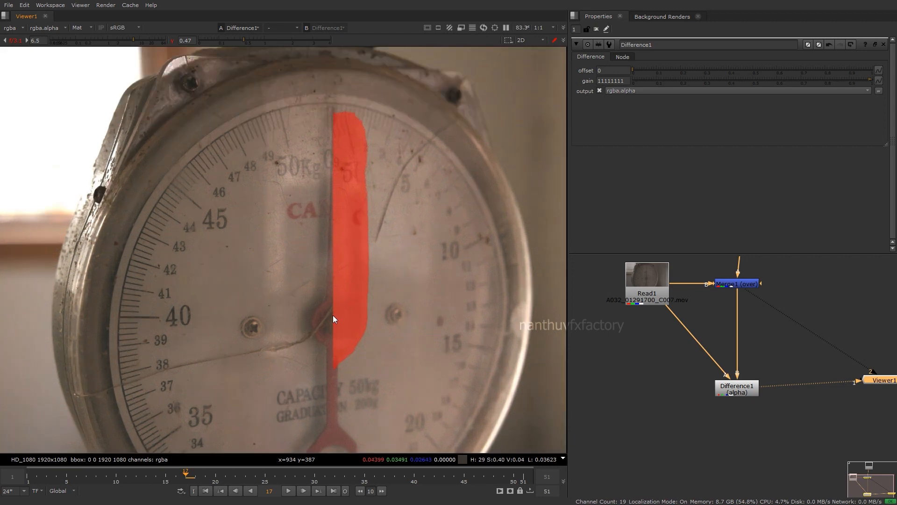
key(l)
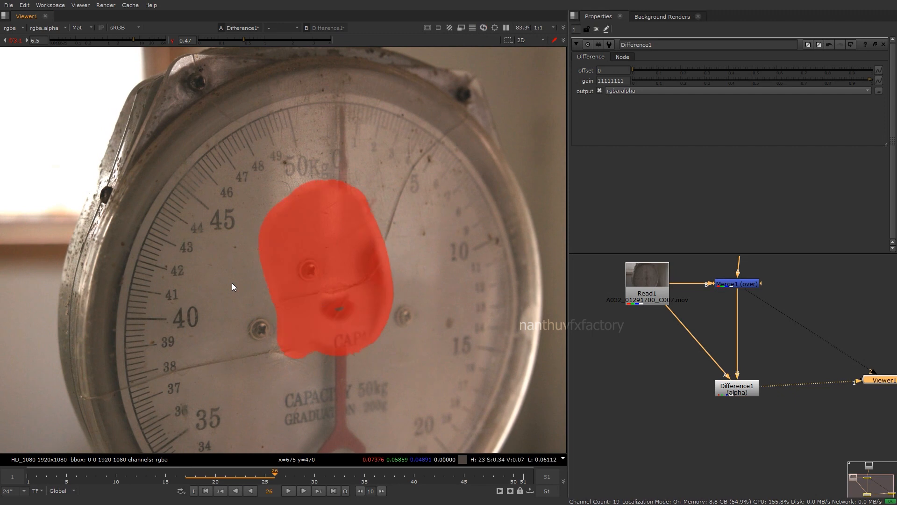
middle_drag(746, 405, 742, 388)
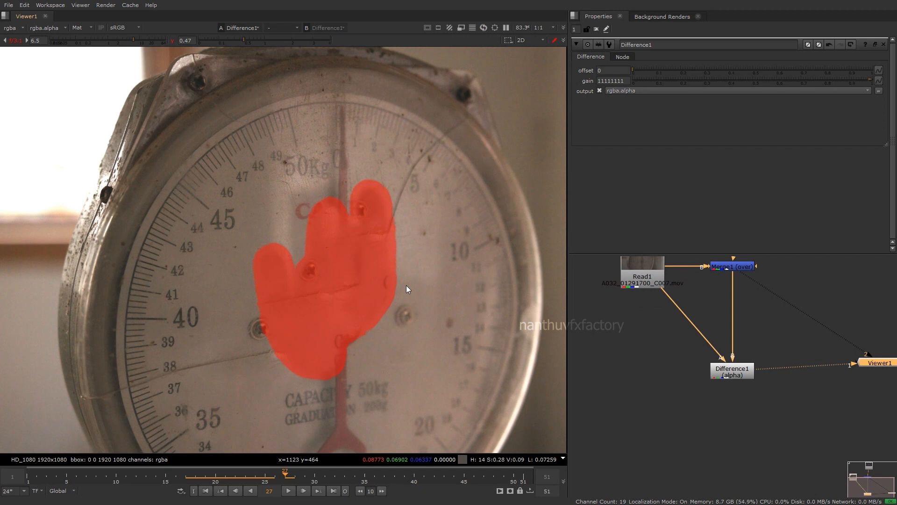
key(m)
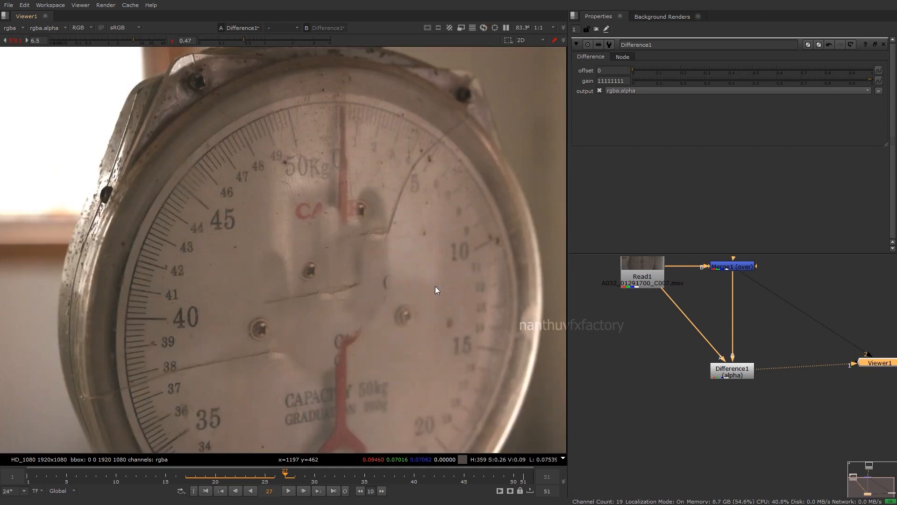
Try a Premult node on Difference1's output, and delete it again
middle_drag(697, 378, 709, 350)
click(738, 346)
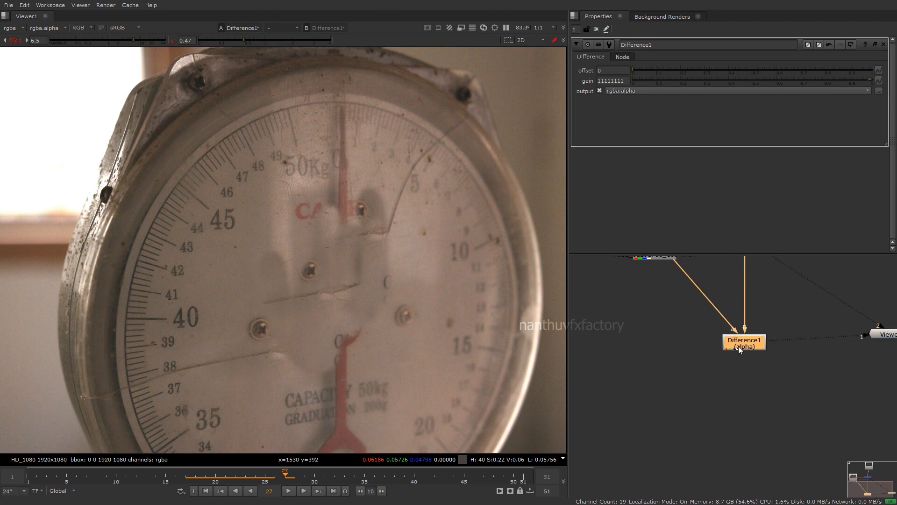
key(Tab)
text(pre)
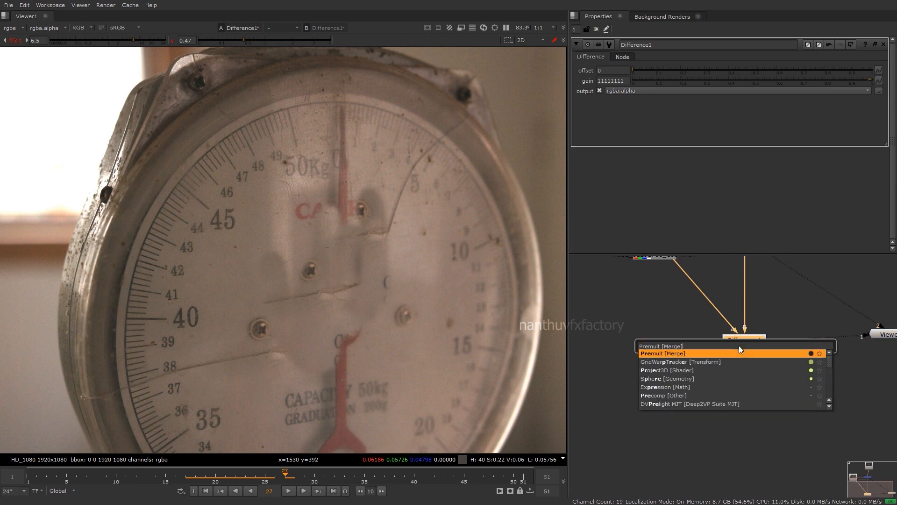
key(Return)
scroll(340, 304, up, 5)
scroll(340, 304, down, 4)
key(Delete)
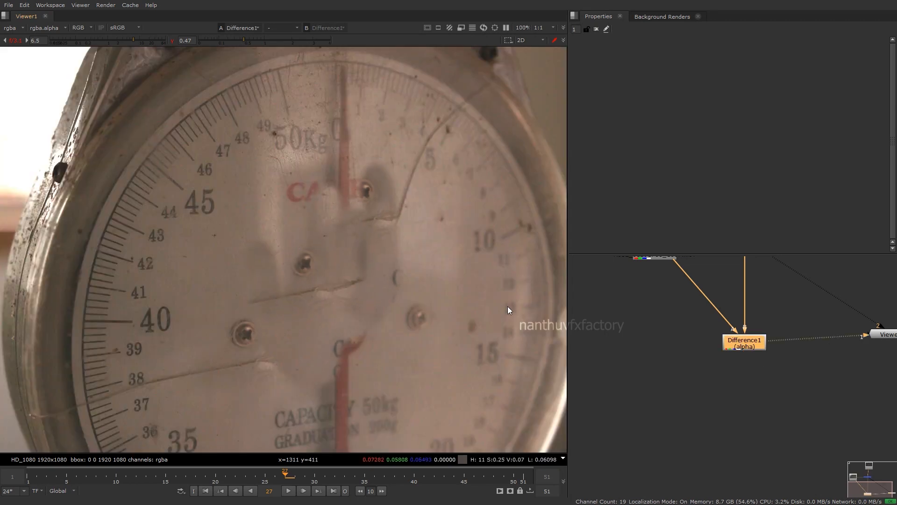
Route Read1's connection to Difference1 through a dot placed below Read1, and align the strokes node vertically above Merge1
scroll(750, 370, down, 2)
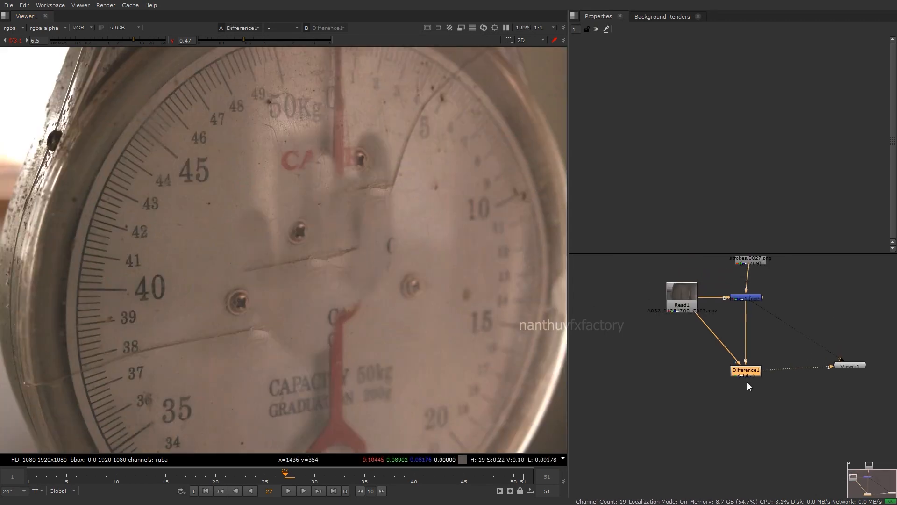
ctrl+drag(723, 344, 686, 372)
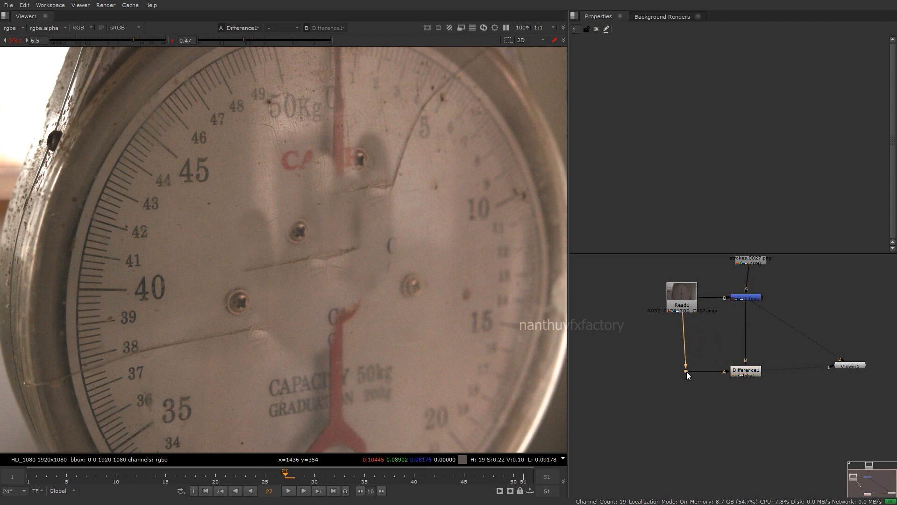
drag(749, 265, 746, 265)
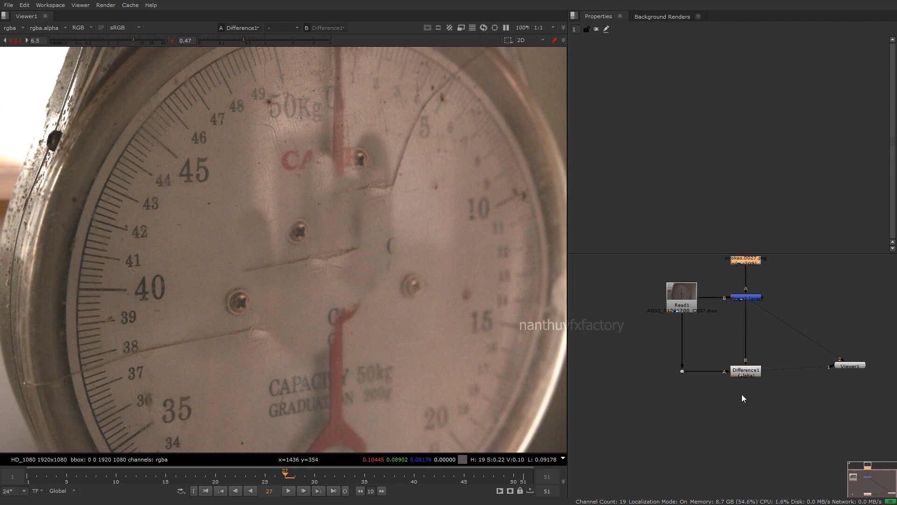
key(ctrl+a)
key(a)
key(a)
Add a Denoise node below Difference1 with its Source connected to Difference1, and display its output in the viewer
middle_drag(701, 385, 701, 356)
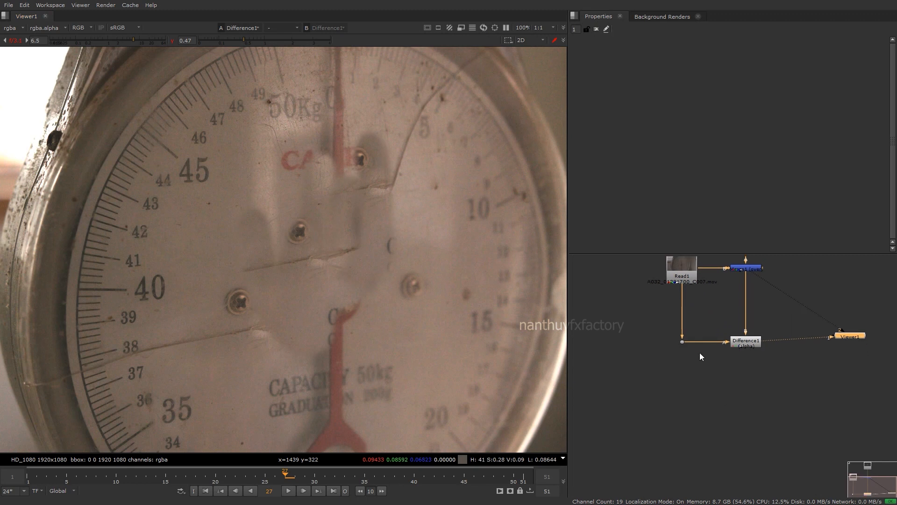
click(700, 357)
key(Tab)
text(de)
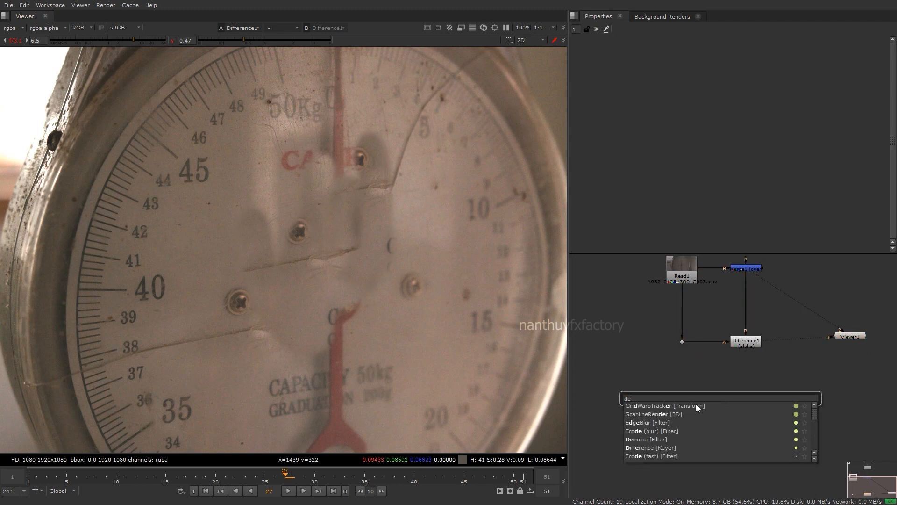
click(659, 438)
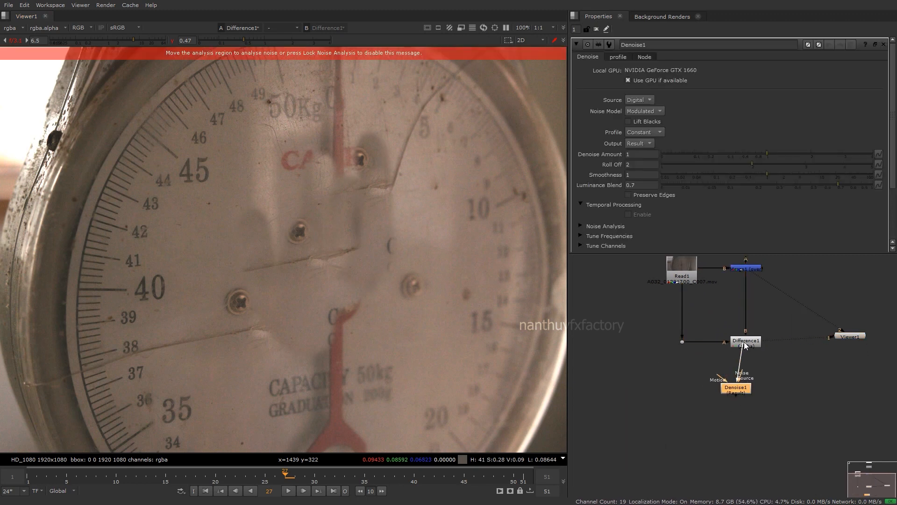
drag(738, 388, 747, 392)
key(1)
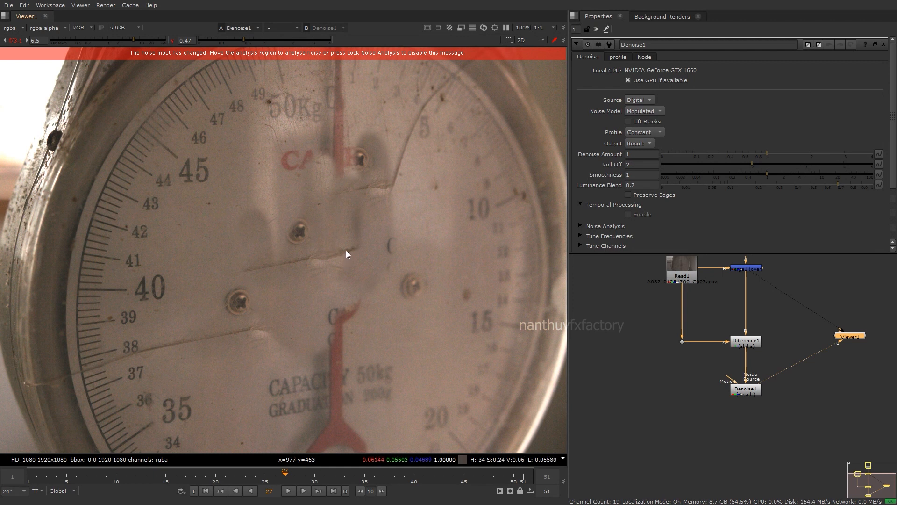
Move Denoise1's analysis region to the plain wall area beside the scale's upper rim, and enlarge the region
middle_drag(315, 264, 407, 234)
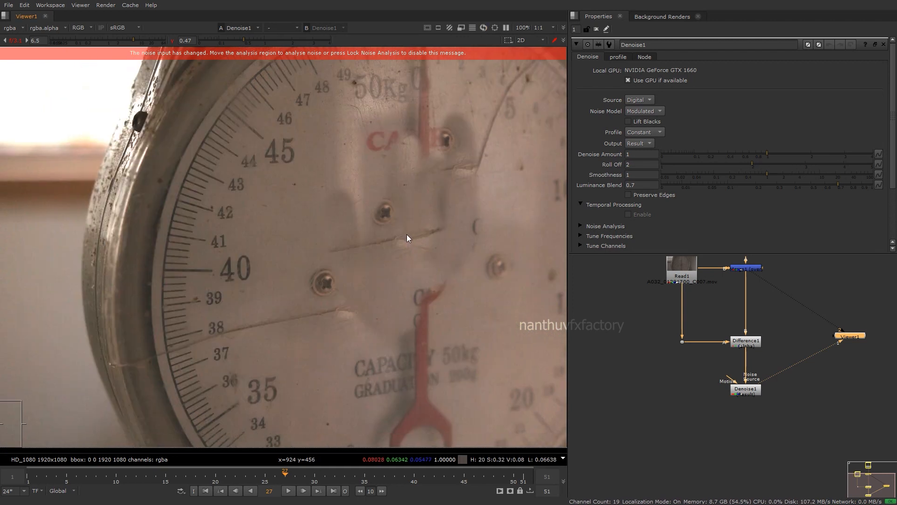
scroll(405, 212, down, 5)
middle_drag(425, 205, 310, 226)
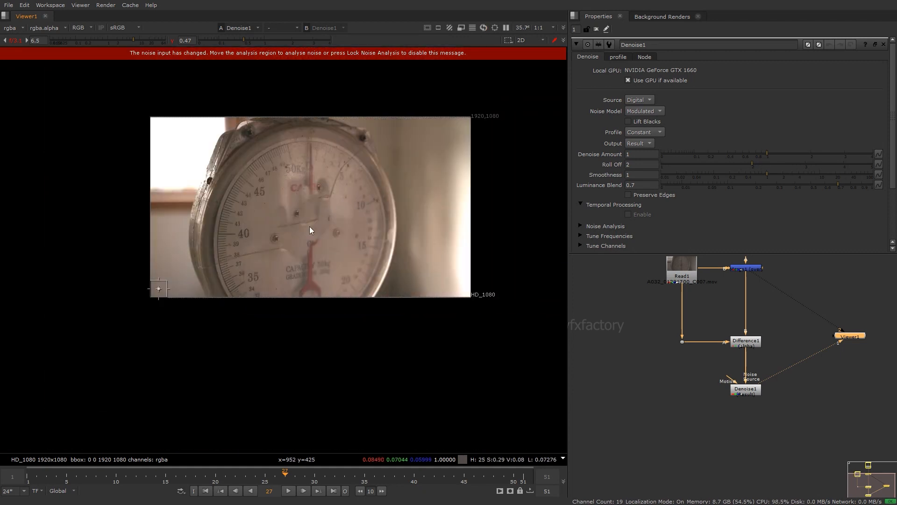
scroll(315, 222, up, 2)
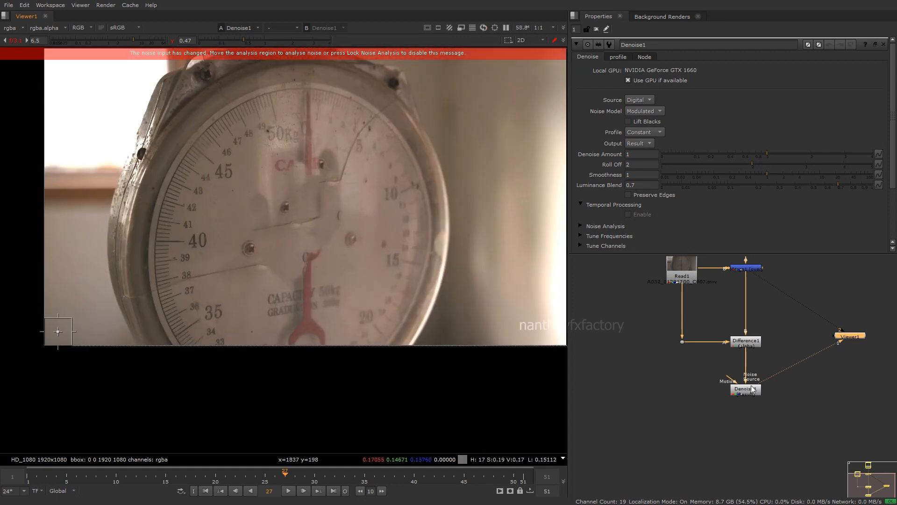
drag(58, 330, 106, 322)
drag(104, 289, 452, 78)
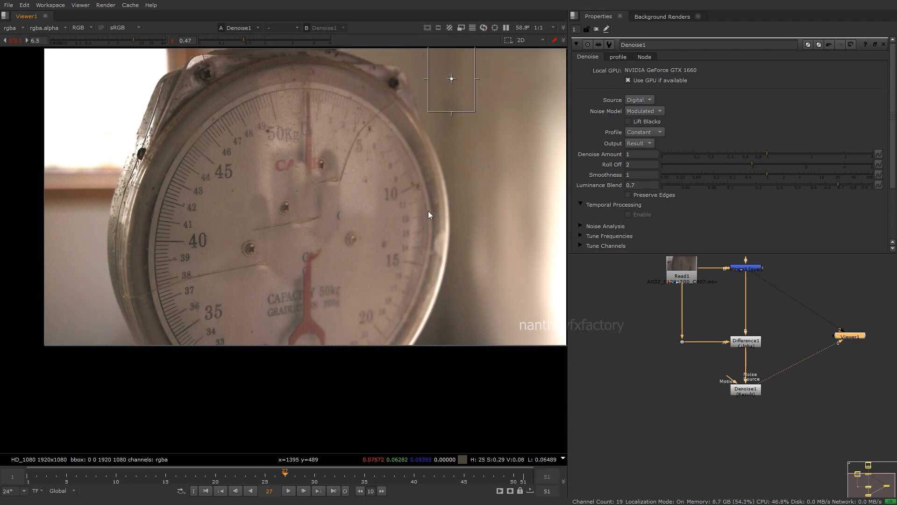
Compare the grain with Denoise1 disabled and enabled up close, using viewer gain 11 and gamma 0.12
scroll(344, 231, up, 8)
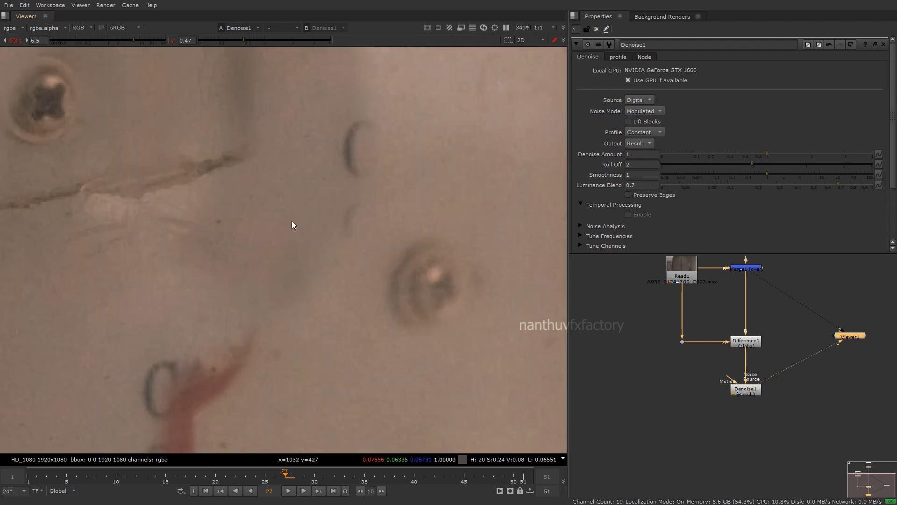
click(745, 388)
scroll(296, 226, up, 3)
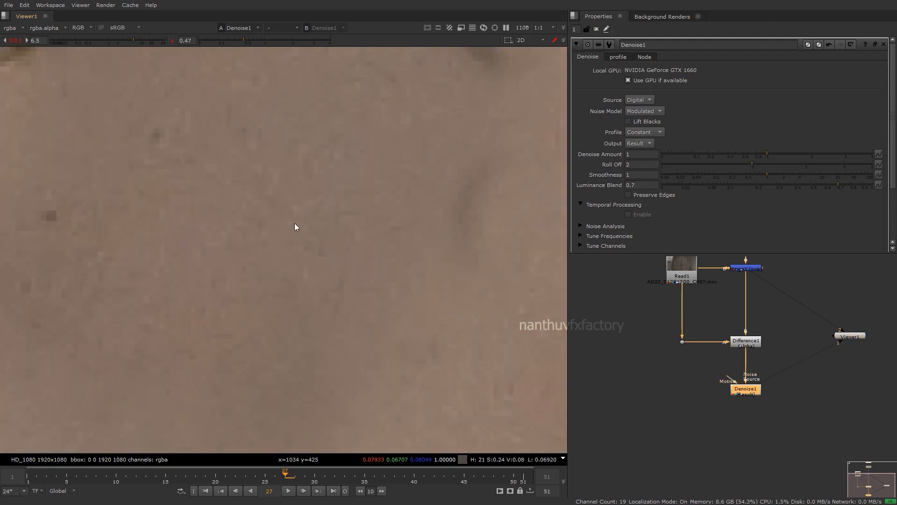
click(221, 40)
mouse_move(133, 40)
mouse_down()
mouse_move(157, 40)
mouse_move(140, 38)
mouse_up()
scroll(298, 200, down, 5)
key(d)
scroll(305, 199, up, 4)
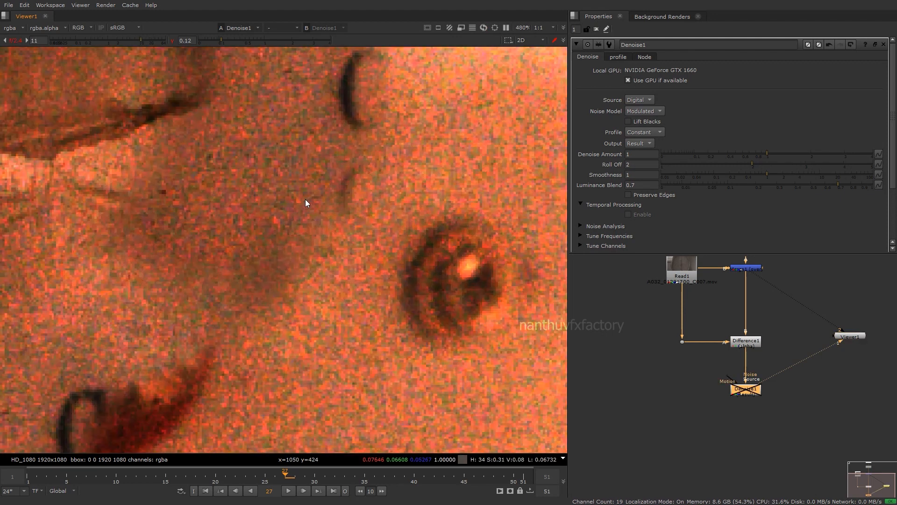
key(d)
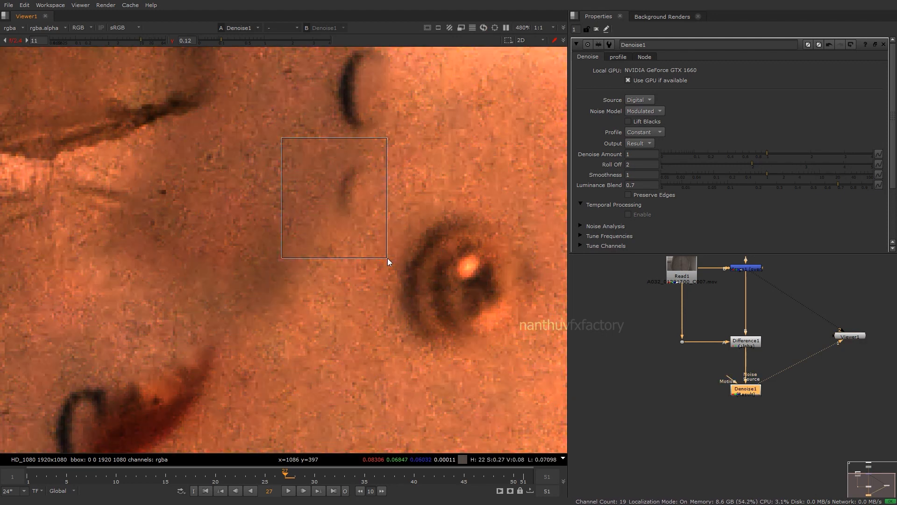
key(d)
key(d)
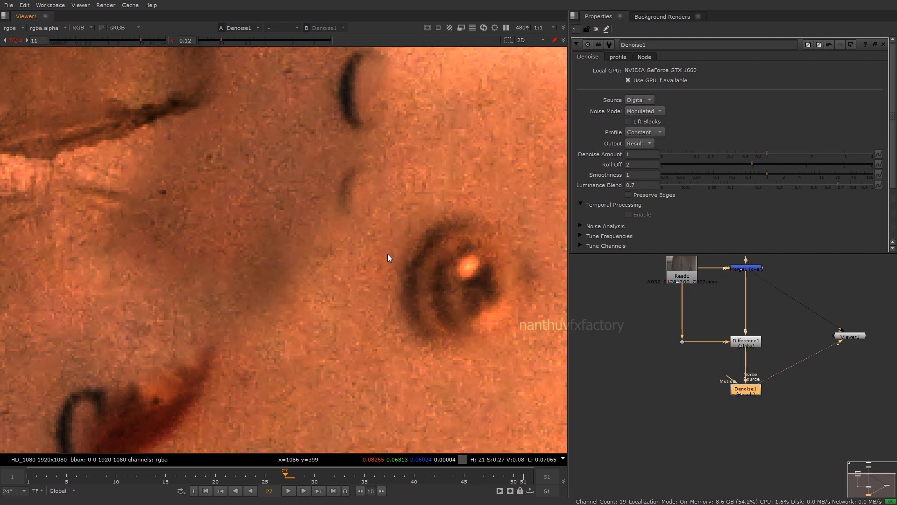
Add an F_ReGrain node with its Src input connected to Denoise1, and align it vertically below that node
scroll(702, 379, down, 2)
click(736, 385)
key(Tab)
text(f)
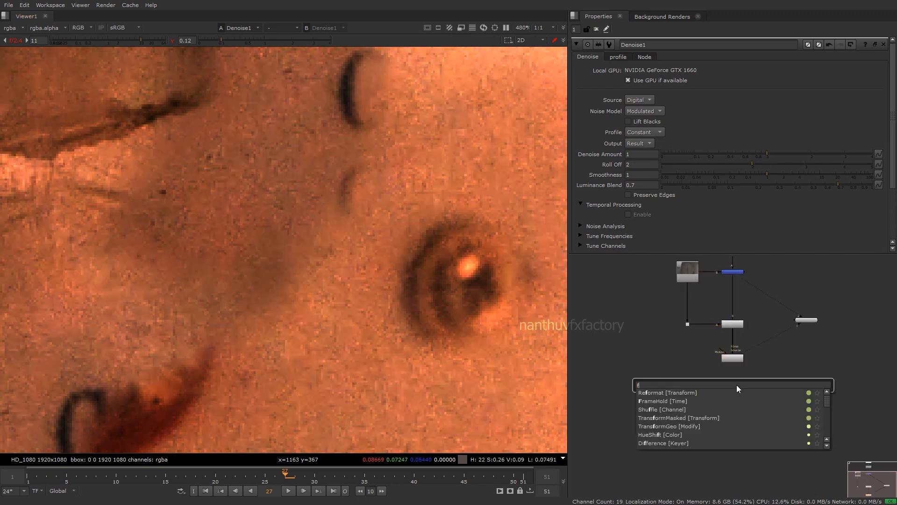
text(_regrain)
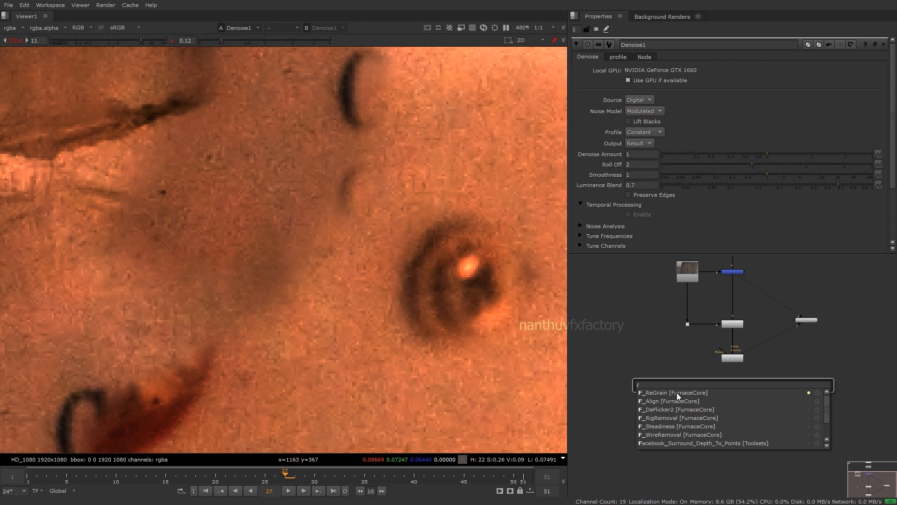
click(676, 392)
scroll(727, 384, up, 2)
drag(731, 403, 722, 345)
scroll(729, 408, down, 4)
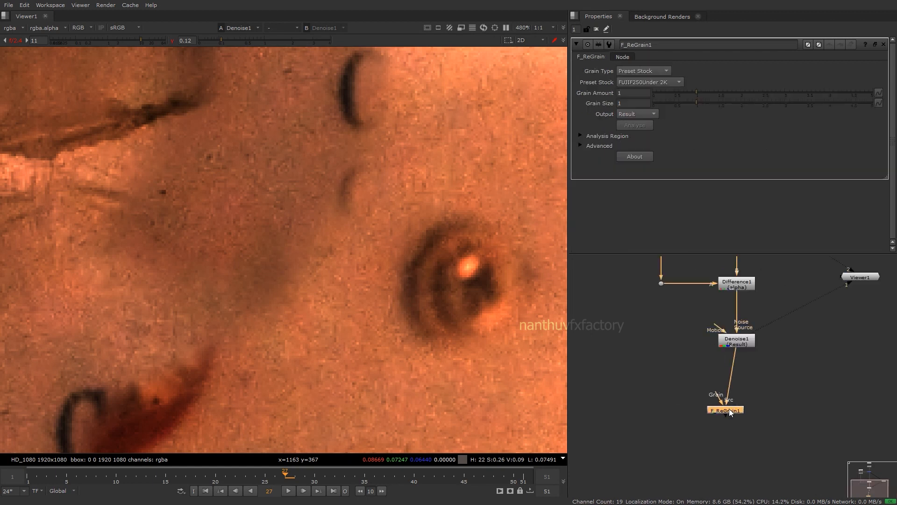
scroll(705, 335, up, 3)
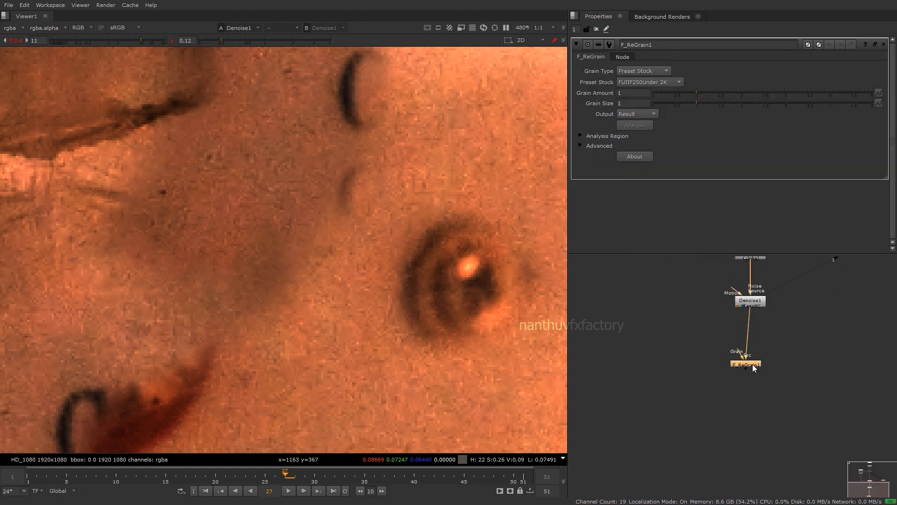
drag(753, 365, 758, 371)
middle_drag(713, 344, 722, 391)
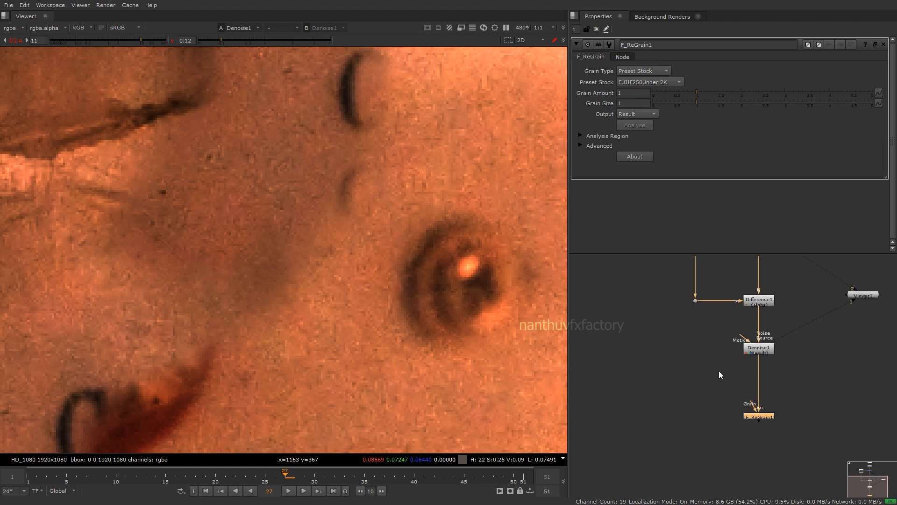
Add a FrameHold node fed by the plate's dot, and connect it to F_ReGrain1's Grain input
click(718, 371)
key(Tab)
text(fr)
click(677, 387)
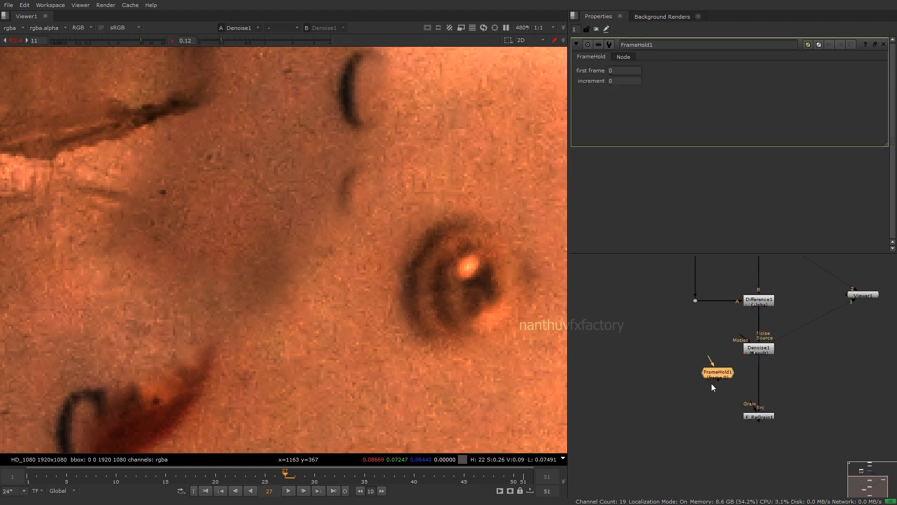
drag(716, 361, 702, 418)
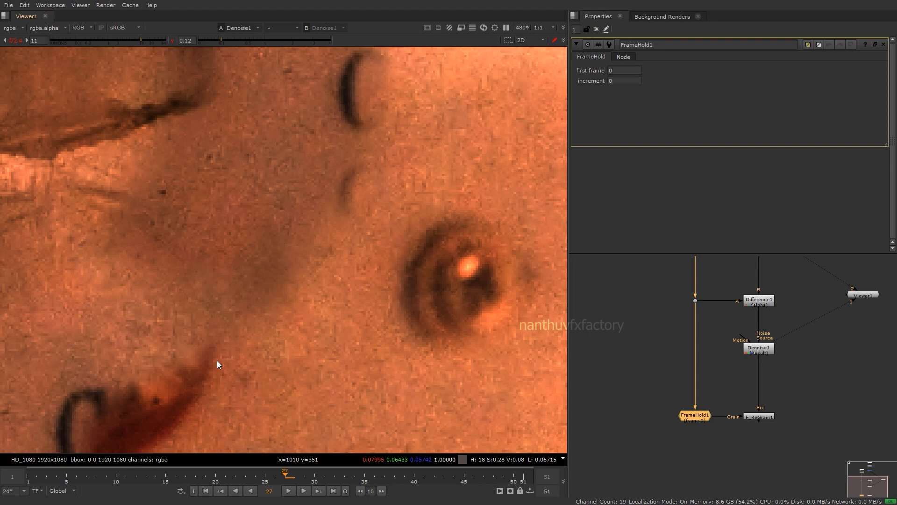
Display the original plate from Read1 in the viewer and play it to examine its grain
scroll(217, 361, down, 10)
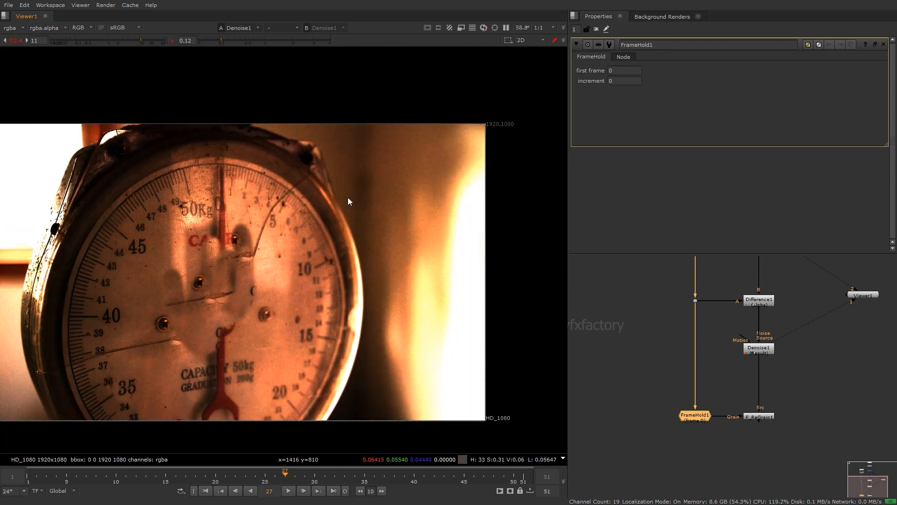
scroll(348, 197, up, 2)
scroll(349, 195, down, 1)
scroll(776, 355, down, 2)
key(1)
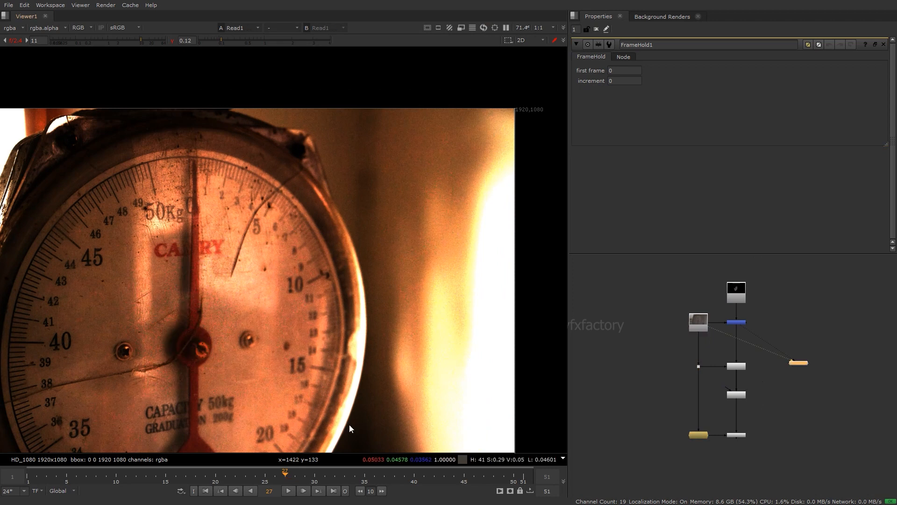
click(288, 491)
middle_drag(251, 317, 287, 265)
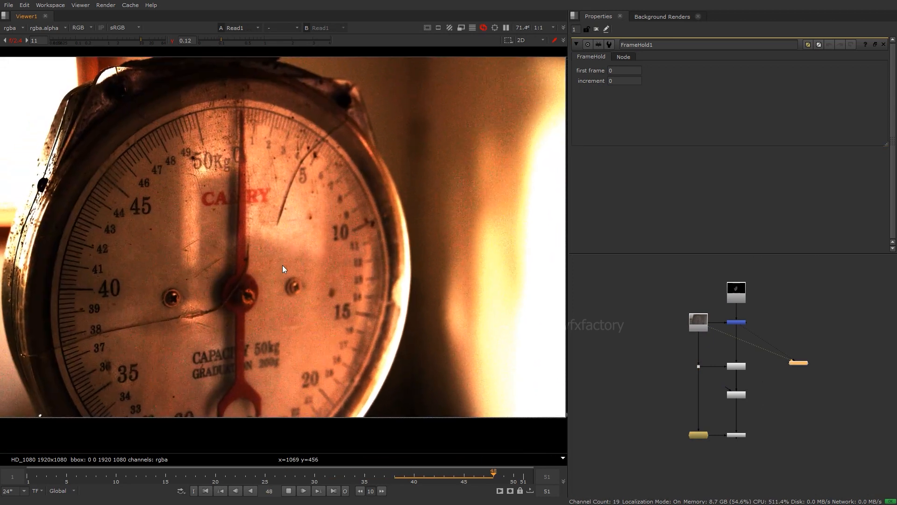
click(288, 490)
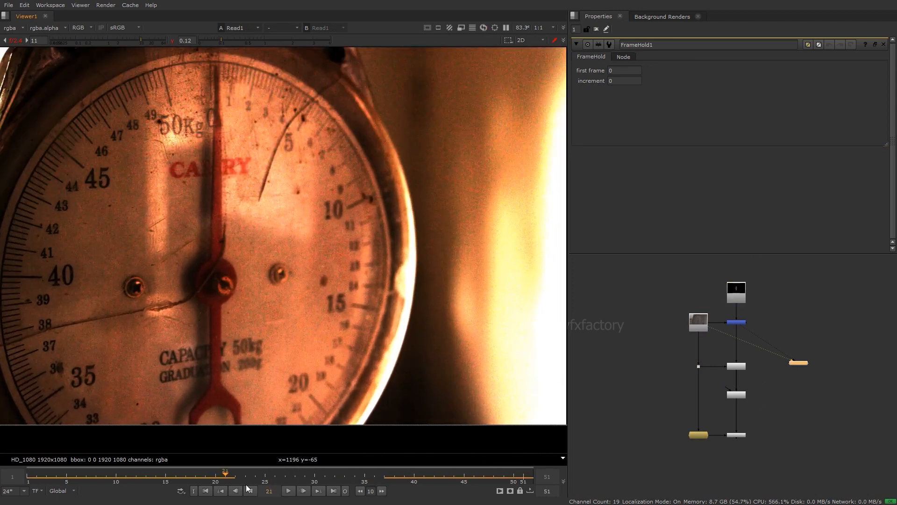
Examine frames 1 and 36 of the plate up close for a suitable grain sampling area near the scale's rim
click(206, 491)
scroll(388, 374, up, 3)
drag(416, 352, 374, 418)
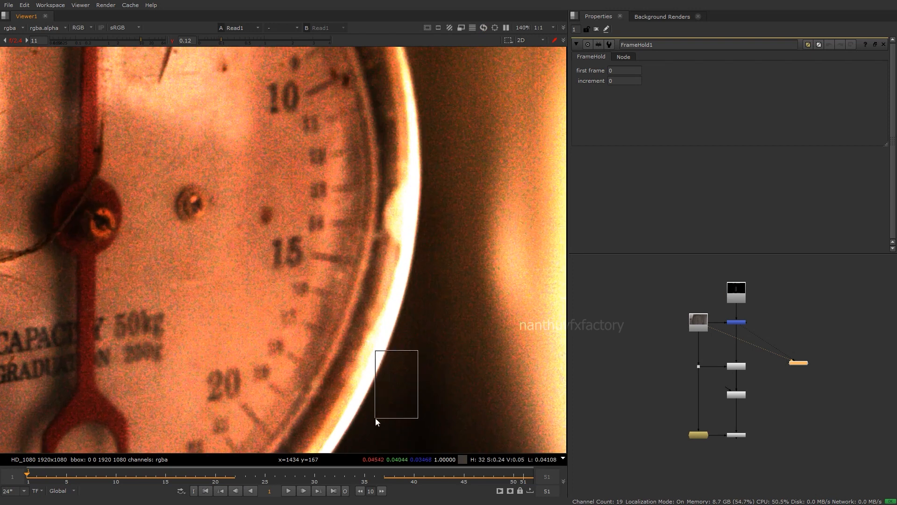
scroll(365, 434, down, 3)
drag(197, 482, 374, 473)
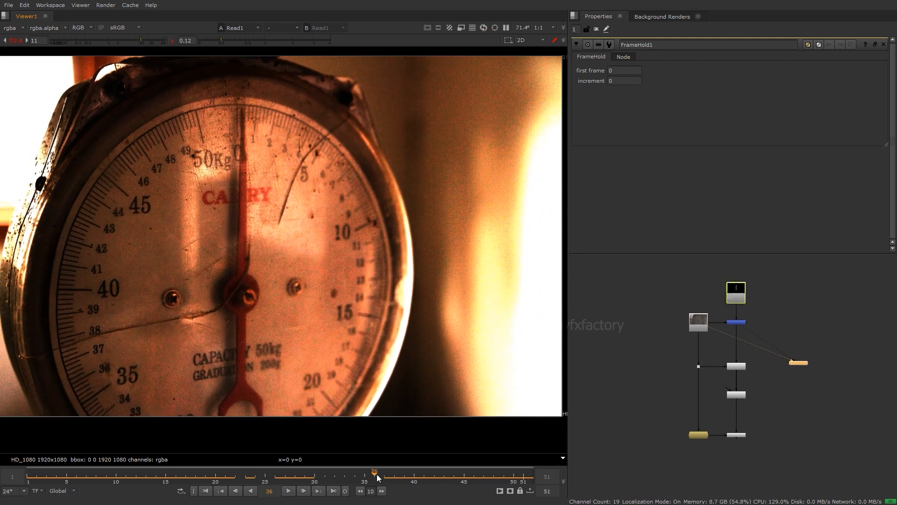
scroll(374, 378, up, 3)
drag(411, 330, 369, 355)
drag(438, 290, 415, 348)
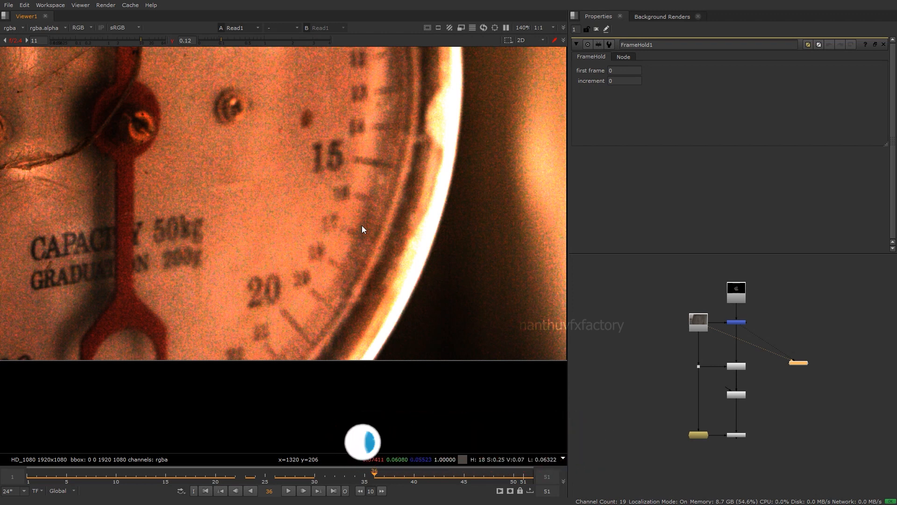
scroll(363, 228, down, 3)
scroll(366, 233, down, 2)
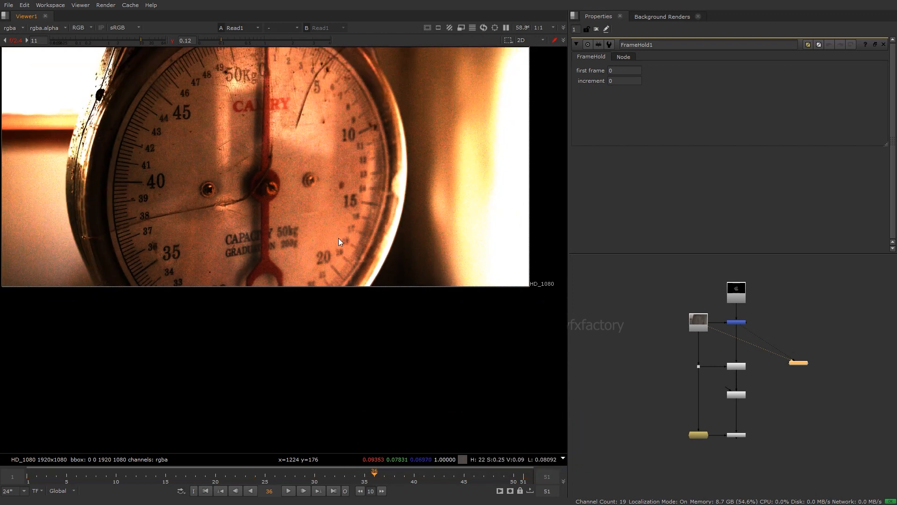
middle_drag(341, 236, 404, 289)
scroll(411, 291, up, 2)
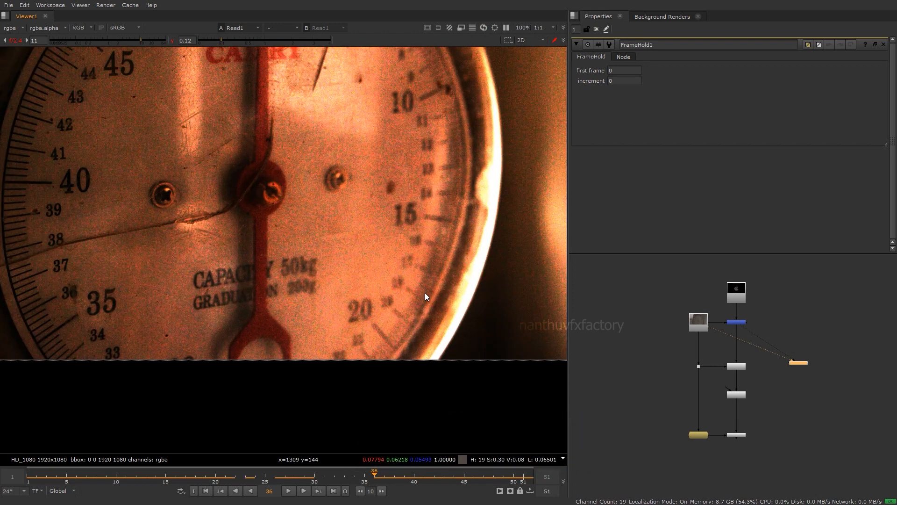
Examine frame 36 of the plate up close along the scale's rim and in the dark background beside it
scroll(464, 305, up, 2)
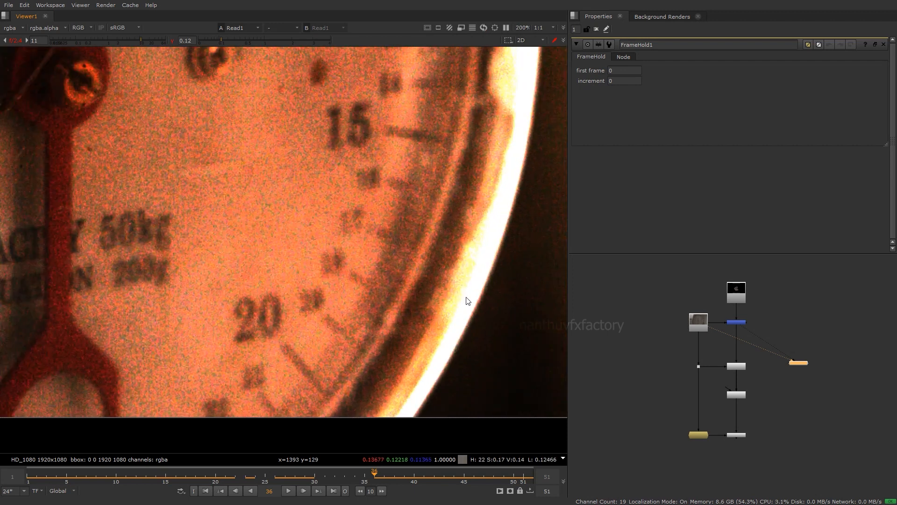
ctrl+shift+drag(473, 257, 361, 384)
ctrl+shift+drag(411, 417, 563, 171)
Display FrameHold1 in the viewer at frame 25 and set its first frame to 25
scroll(737, 417, up, 3)
key(1)
click(683, 393)
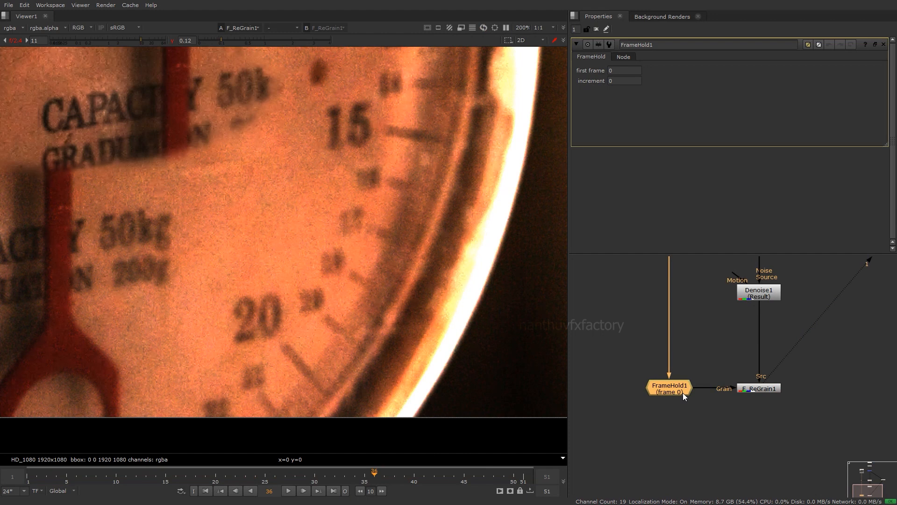
key(1)
click(264, 477)
double_click(620, 71)
text(25)
key(Return)
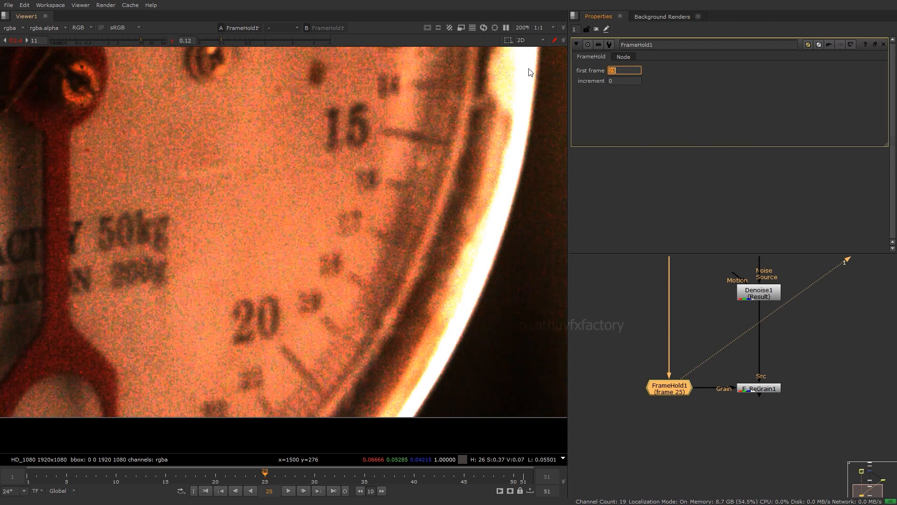
Move F_ReGrain1's analysis region off the dial onto the flat, dark background beside the scale's upper rim
click(671, 395)
scroll(715, 350, down, 3)
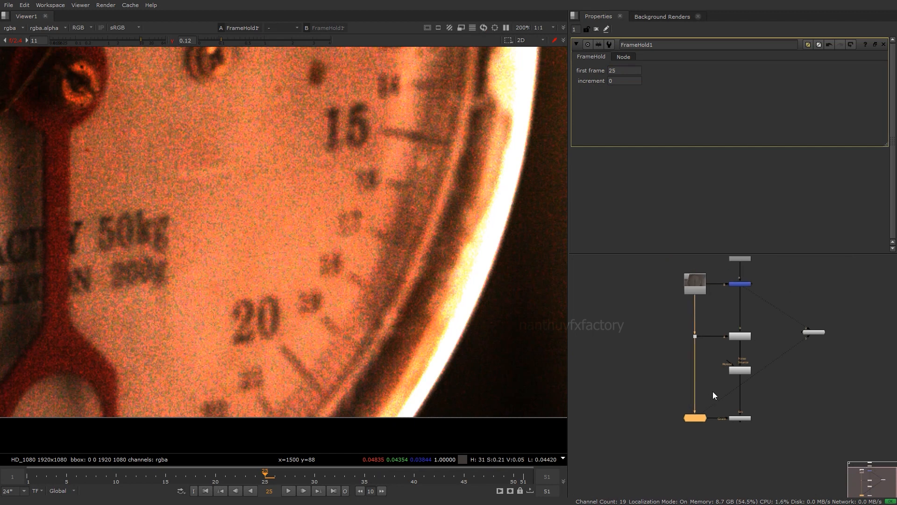
click(740, 418)
scroll(245, 224, down, 5)
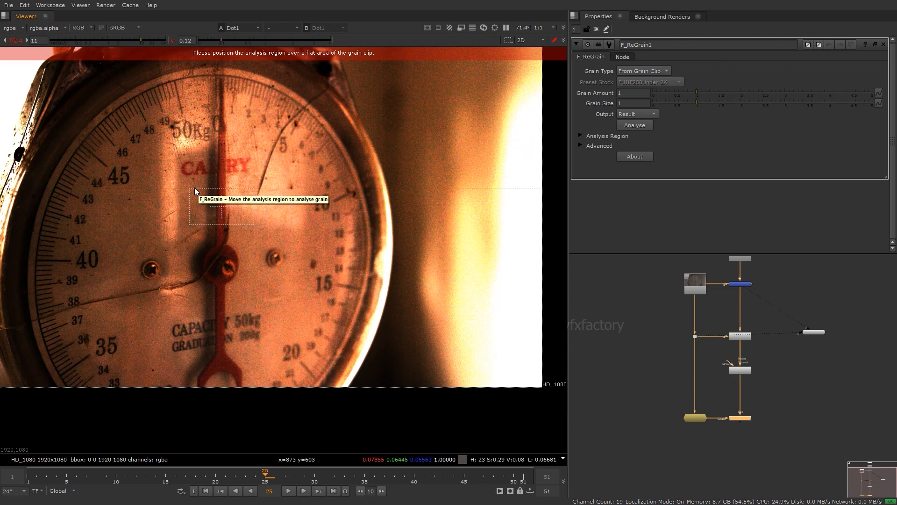
drag(215, 206, 434, 83)
scroll(429, 183, up, 4)
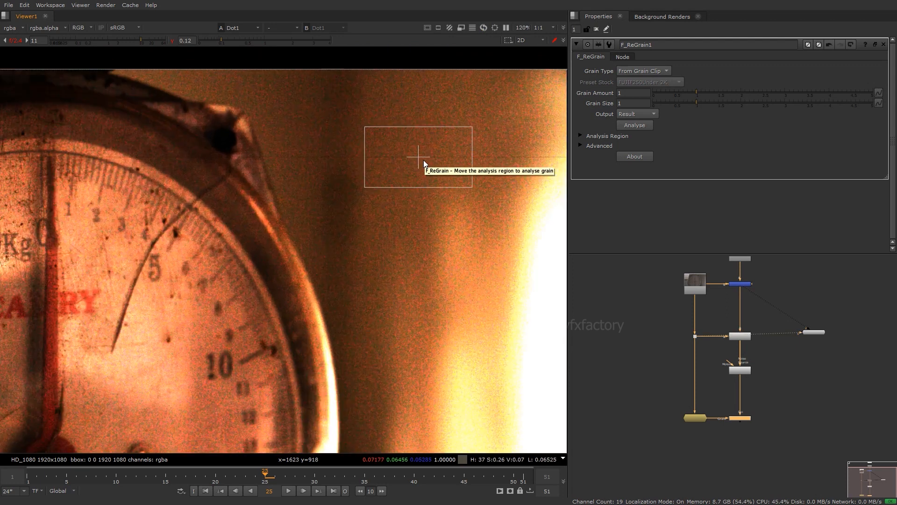
drag(423, 156, 429, 131)
Add an unconnected Merge node in the free space below F_ReGrain1
scroll(729, 435, up, 3)
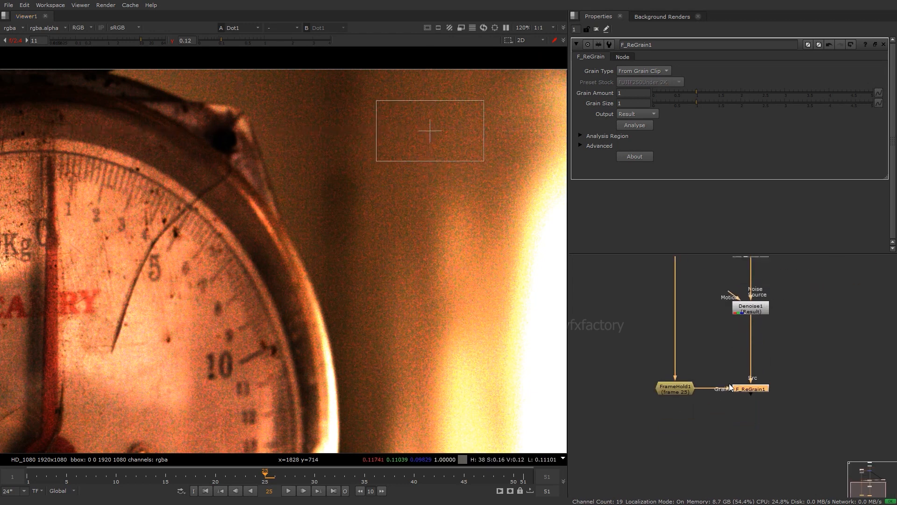
middle_drag(746, 435, 751, 391)
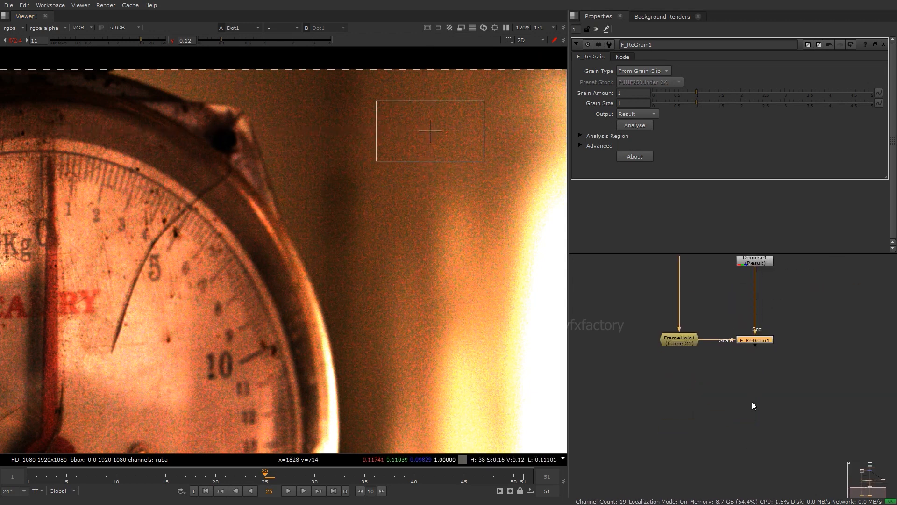
click(752, 402)
key(m)
Display F_ReGrain1's output and compare its alpha channel with the colour image around the painted patch
scroll(752, 402, down, 2)
key(1)
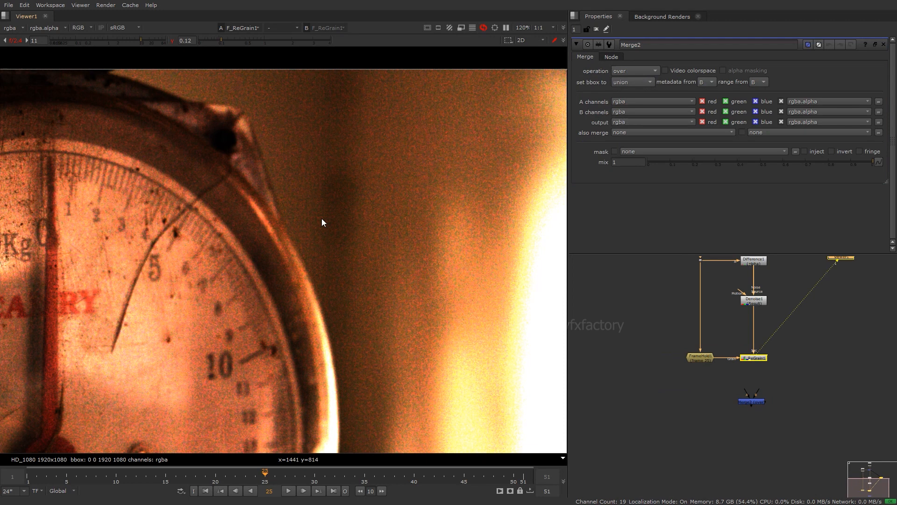
key(a)
scroll(298, 192, down, 3)
scroll(260, 218, up, 3)
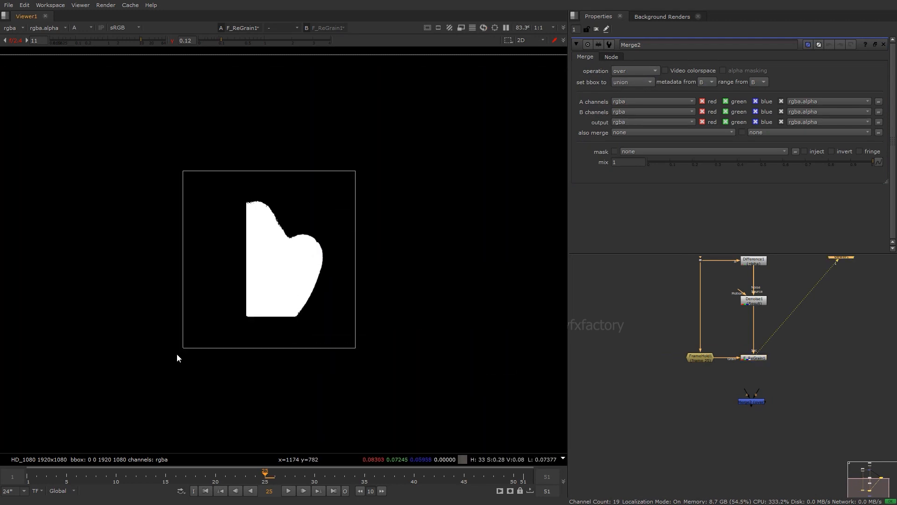
key(a)
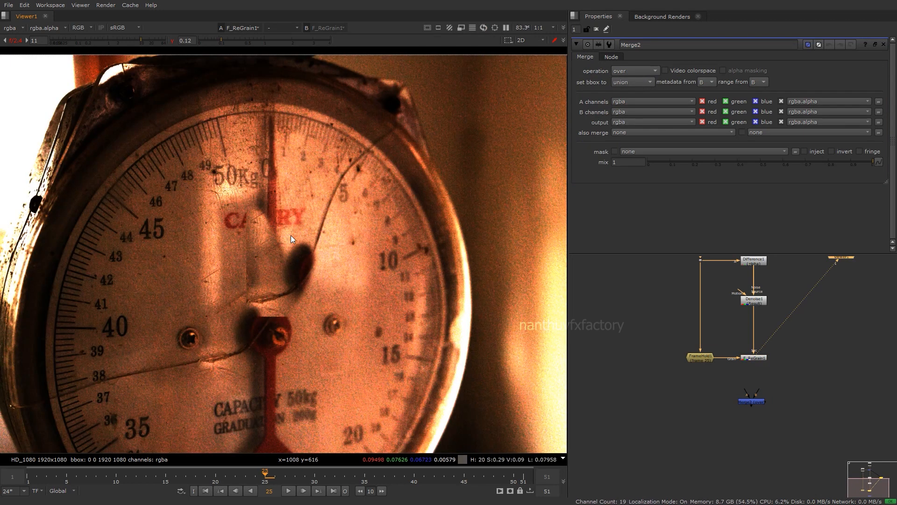
key(a)
scroll(286, 252, up, 3)
key(a)
Add a Premult node fed by F_ReGrain1, move Merge2 aside, align Premult1 lower beneath F_ReGrain1 and display it
middle_drag(773, 356, 778, 338)
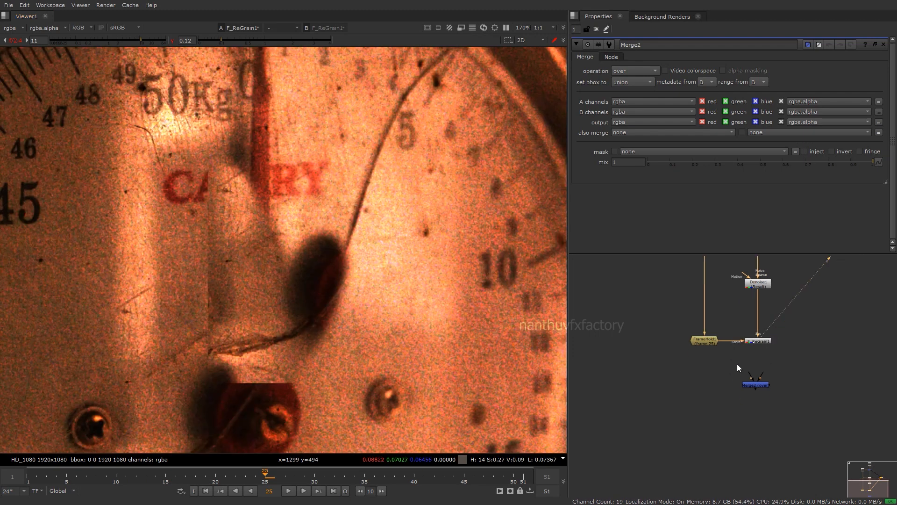
key(Tab)
text(pre)
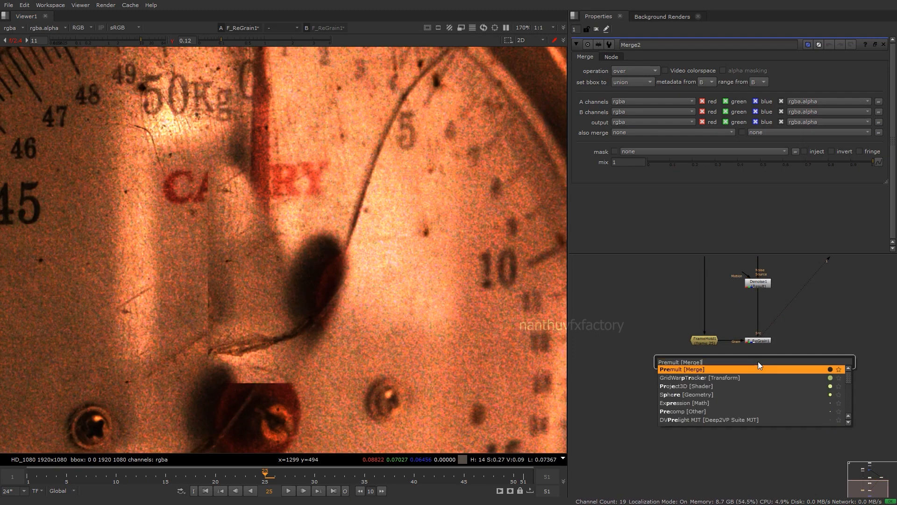
key(Return)
scroll(758, 361, up, 3)
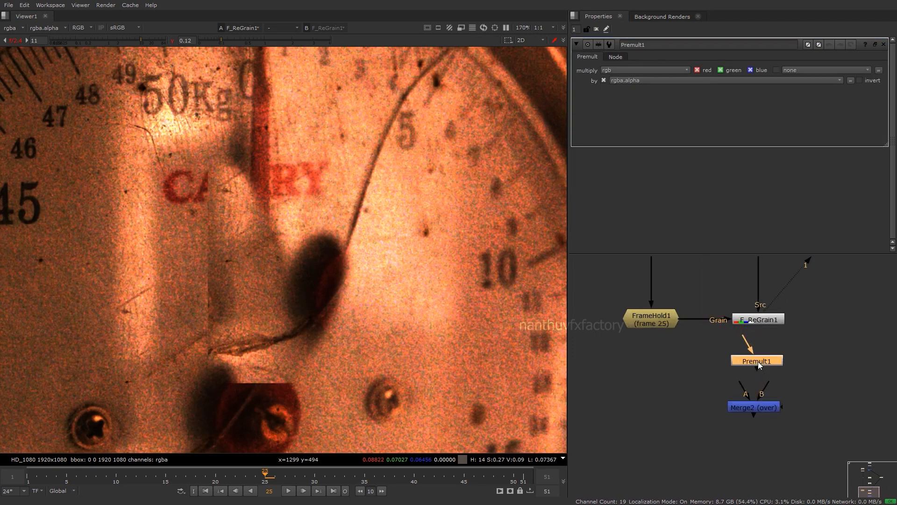
drag(754, 405, 655, 442)
drag(760, 369, 757, 374)
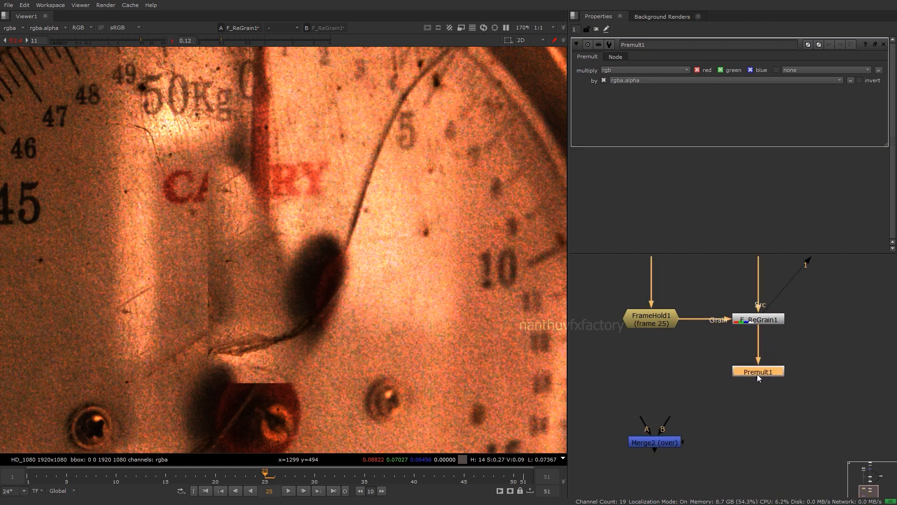
drag(759, 415, 759, 422)
key(1)
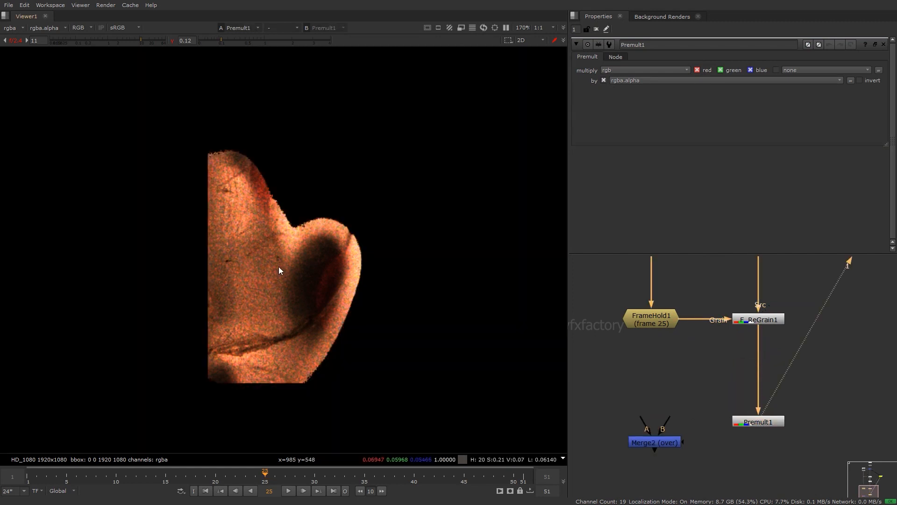
Review the node tree up to the painted strokes, and examine Merge1's composite around the patch on the dial
scroll(733, 339, down, 3)
middle_drag(734, 339, 725, 407)
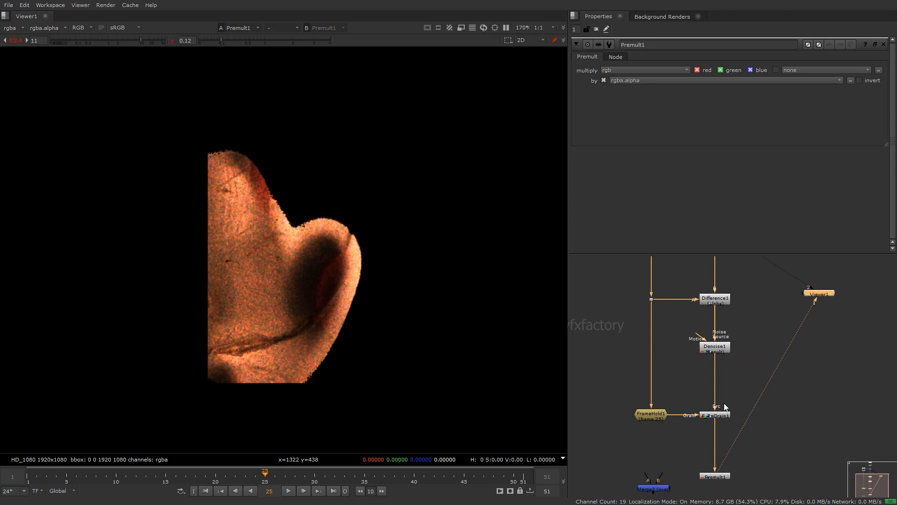
scroll(725, 403, down, 2)
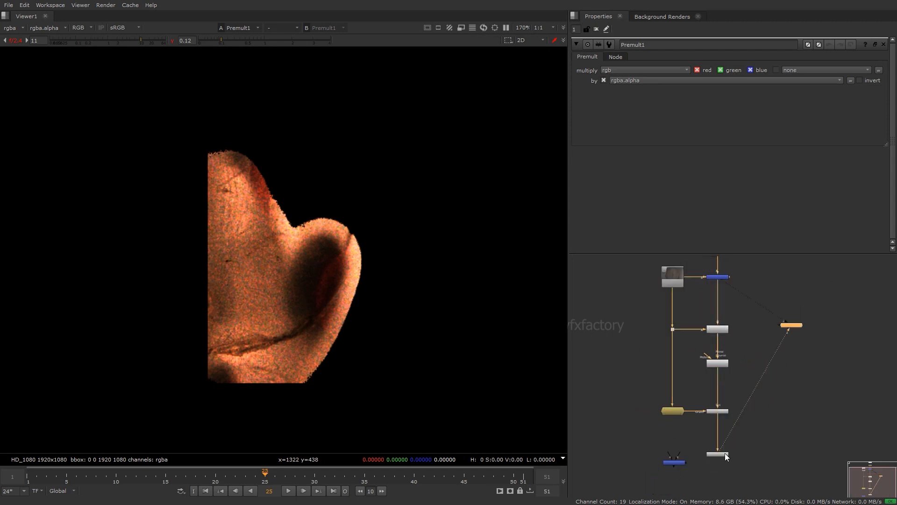
scroll(714, 329, up, 3)
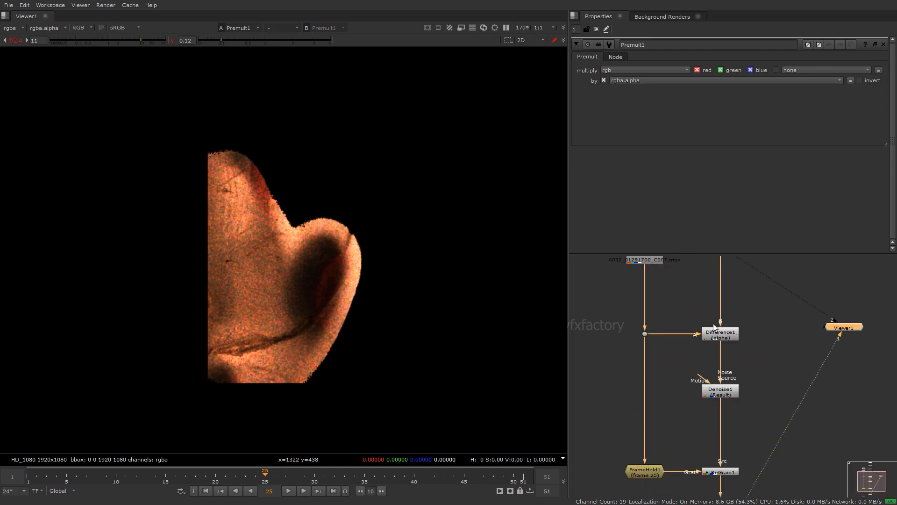
scroll(714, 327, down, 1)
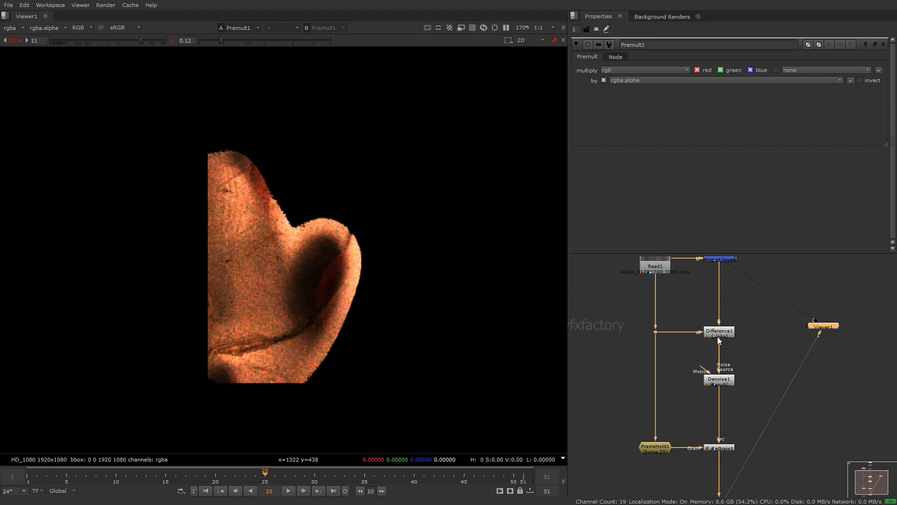
scroll(717, 315, down, 1)
middle_drag(729, 284, 713, 335)
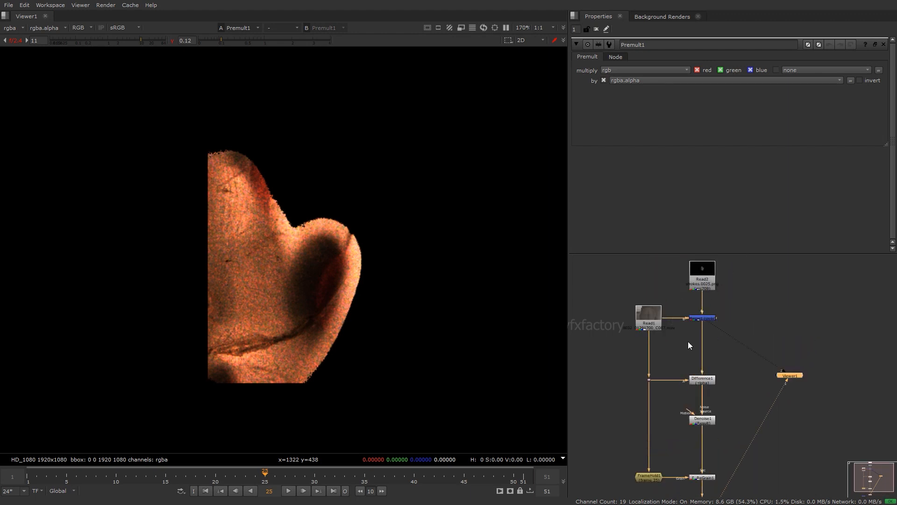
key(2)
scroll(674, 321, up, 3)
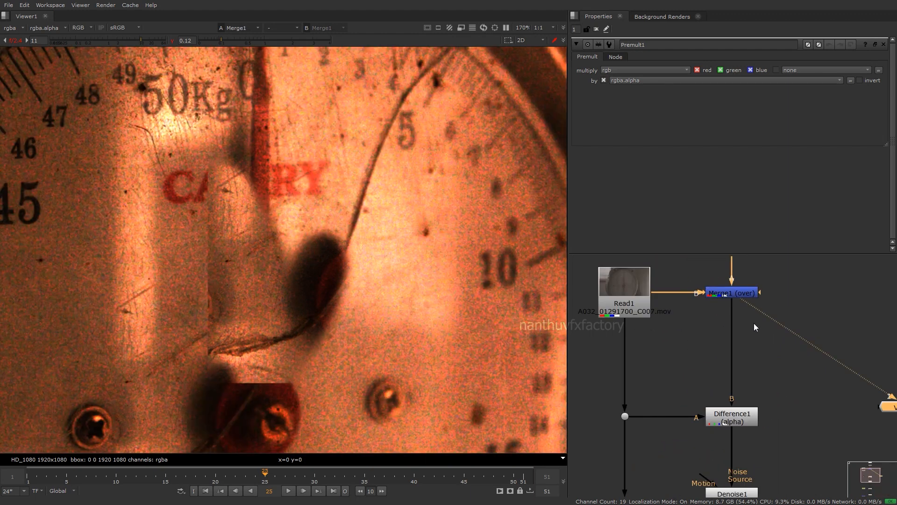
mouse_move(709, 300)
middle_down()
mouse_move(713, 324)
mouse_move(721, 312)
middle_up()
scroll(378, 223, down, 3)
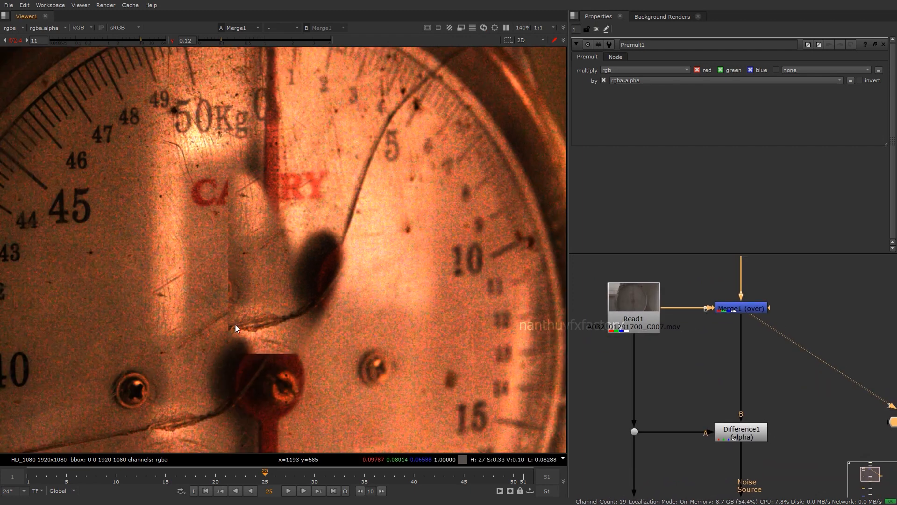
scroll(271, 299, up, 5)
scroll(271, 296, down, 5)
drag(54, 87, 381, 368)
drag(104, 134, 351, 422)
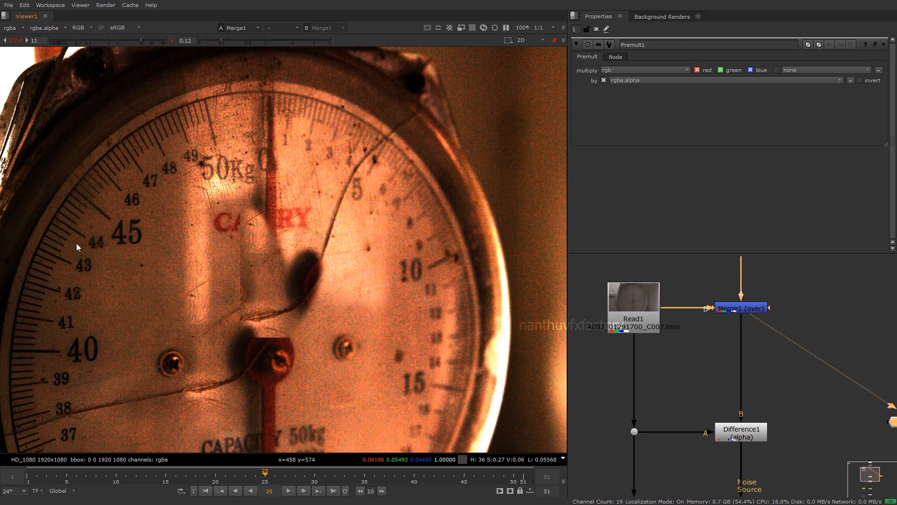
Inspect Denoise1's colour and alpha output, and examine the isolated regrained patch in Premult1's output
scroll(872, 346, down, 3)
scroll(871, 347, down, 2)
scroll(721, 335, up, 5)
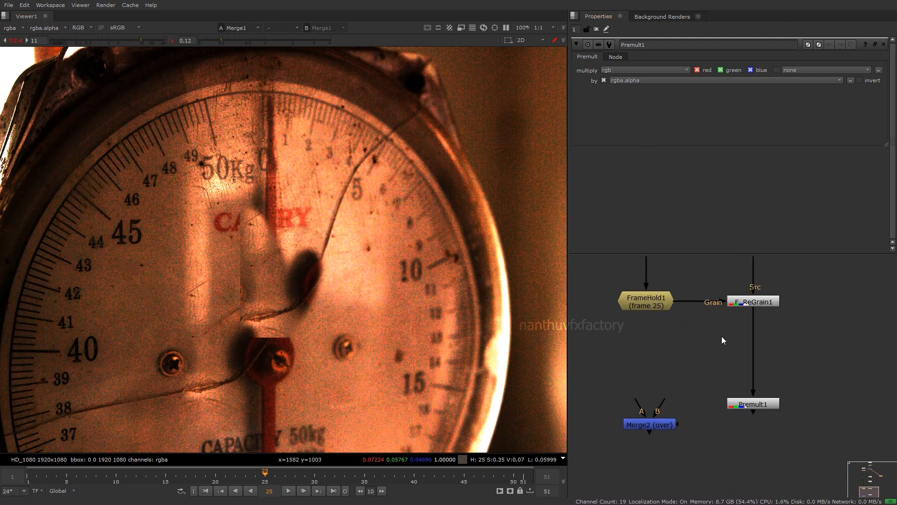
middle_drag(752, 284, 738, 373)
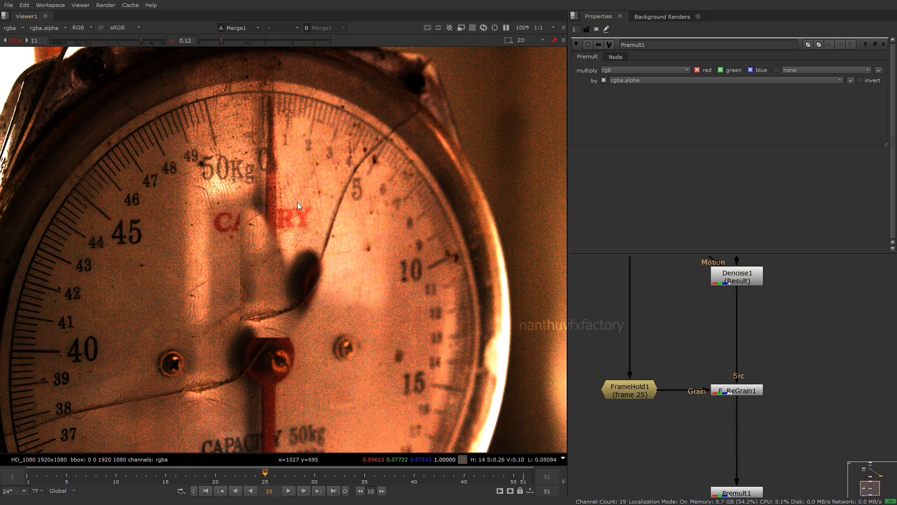
middle_drag(802, 299, 814, 356)
key(2)
key(a)
key(a)
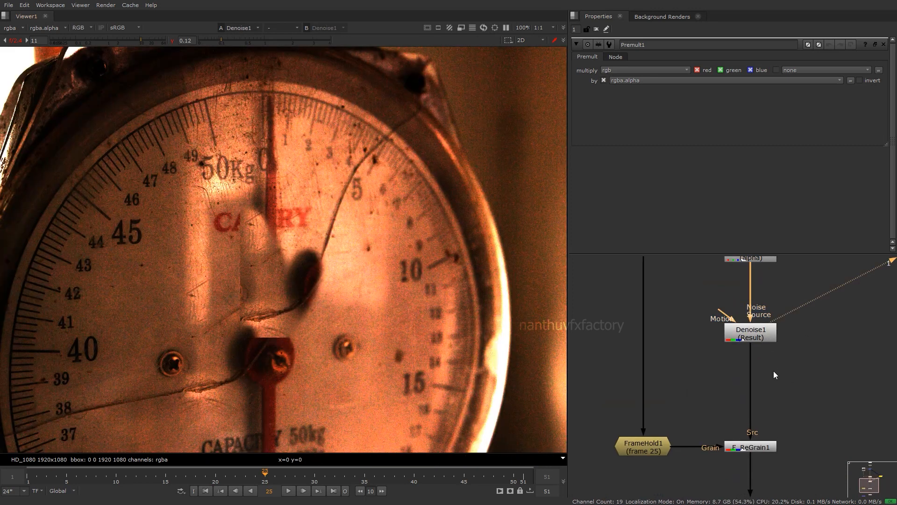
drag(773, 371, 728, 400)
key(2)
middle_drag(699, 415, 767, 282)
drag(769, 285, 661, 357)
key(1)
drag(129, 171, 341, 381)
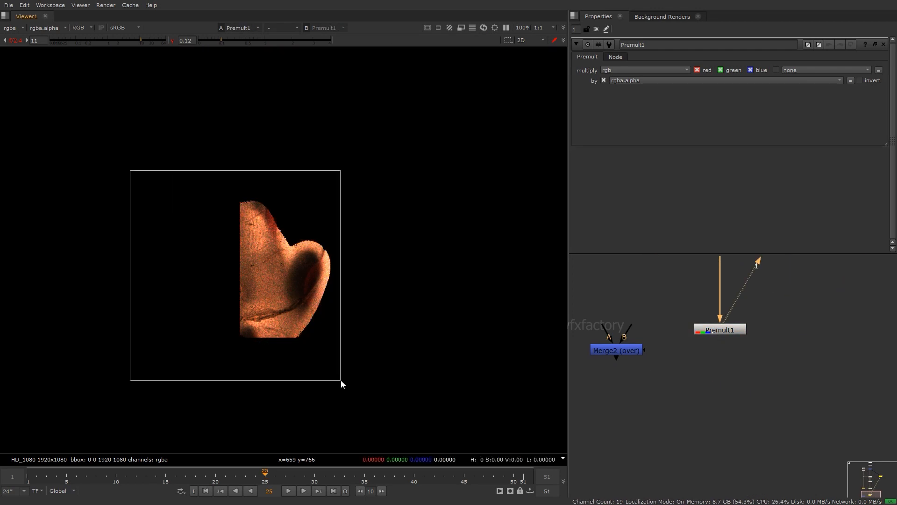
Connect Merge2's A input to Premult1 and its B input to the original plate, Read1
scroll(765, 388, down, 2)
drag(680, 376, 721, 369)
key(f)
drag(145, 173, 411, 363)
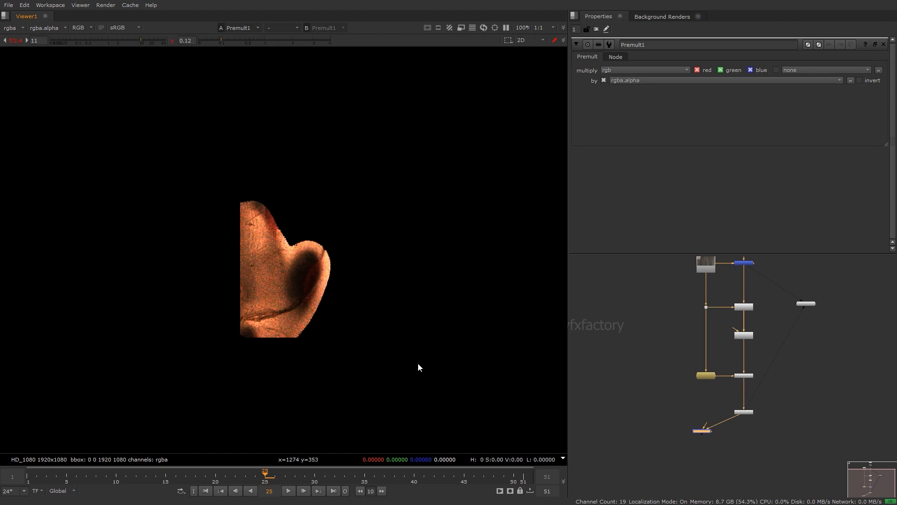
drag(705, 425, 703, 270)
Align Merge2 below Premult1 and route its plate connection around the other nodes with two corner dots
scroll(708, 377, up, 2)
drag(696, 451, 639, 427)
scroll(673, 412, down, 2)
scroll(679, 375, up, 2)
ctrl+drag(671, 379, 650, 290)
middle_drag(658, 451, 657, 411)
drag(652, 402, 755, 445)
key(ctrl)
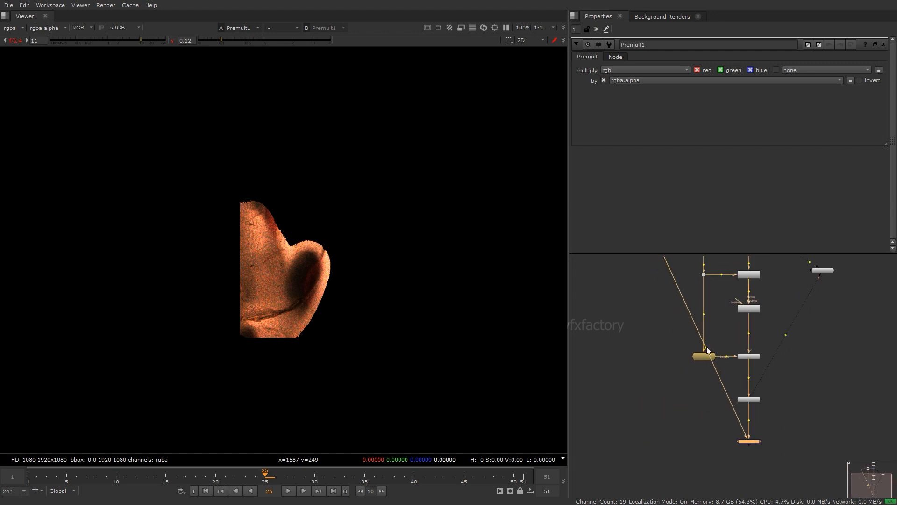
ctrl+drag(705, 349, 648, 443)
scroll(648, 443, down, 2)
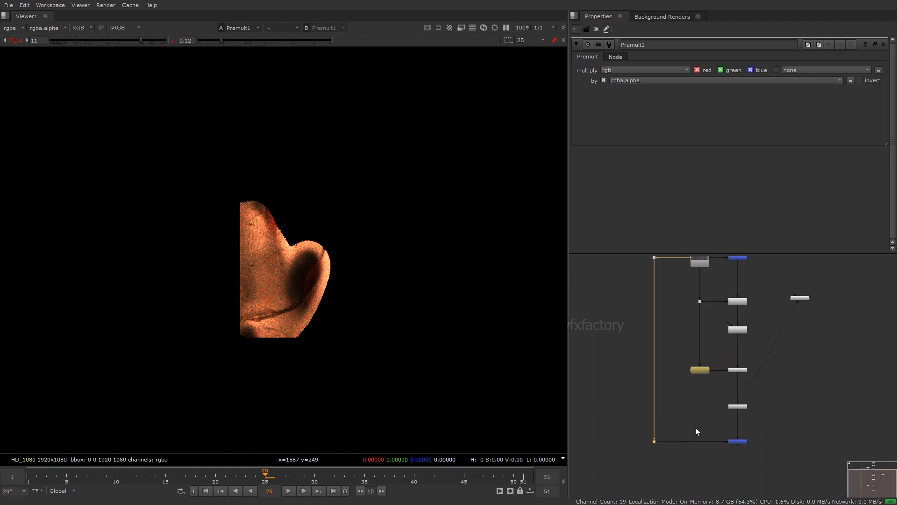
Display Merge2's composite and examine up close how the patch's grain compares with the surrounding plate
click(738, 441)
key(1)
scroll(286, 295, up, 3)
mouse_move(727, 429)
mouse_down()
mouse_move(764, 431)
mouse_move(730, 461)
mouse_up()
key(1)
key(1)
scroll(357, 334, up, 3)
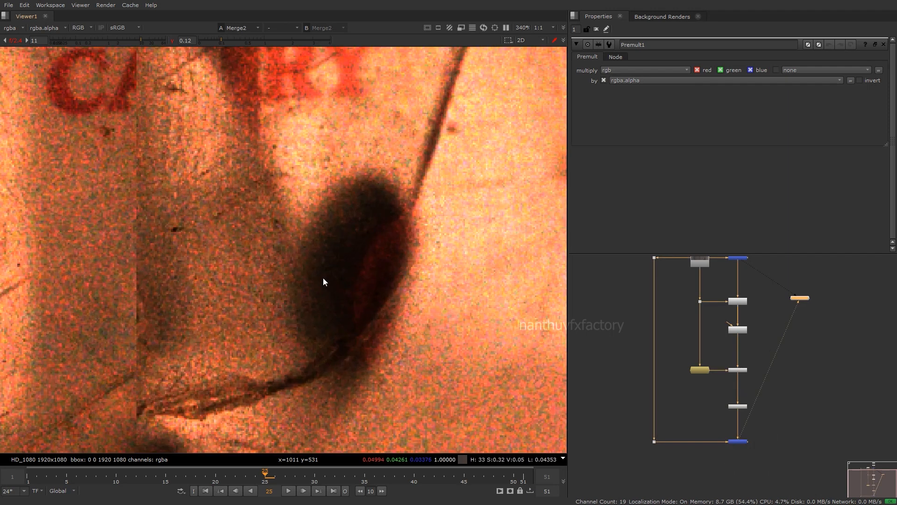
scroll(737, 406, up, 2)
click(737, 405)
key(1)
key(1)
click(732, 347)
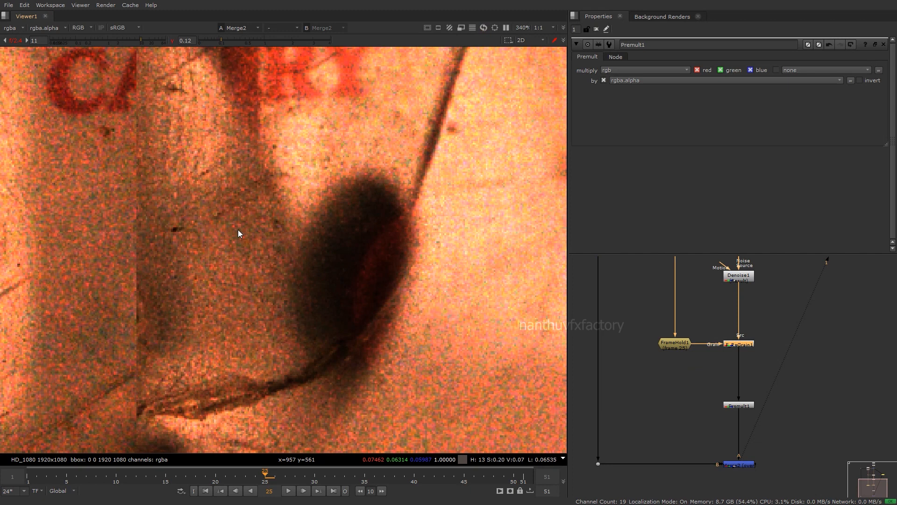
Set the viewer gamma to 0.29 to judge the patch's grain, and open F_ReGrain1's properties
ctrl+shift+drag(90, 165, 297, 287)
drag(232, 41, 234, 41)
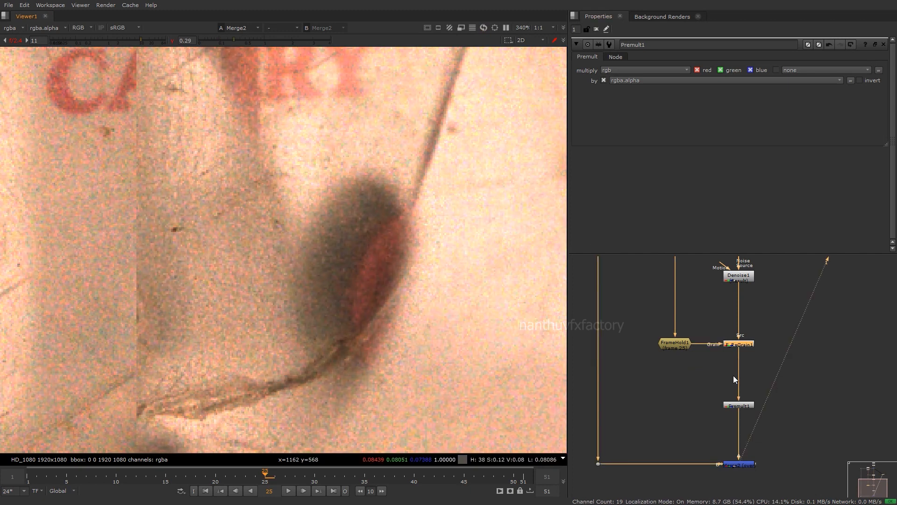
double_click(742, 346)
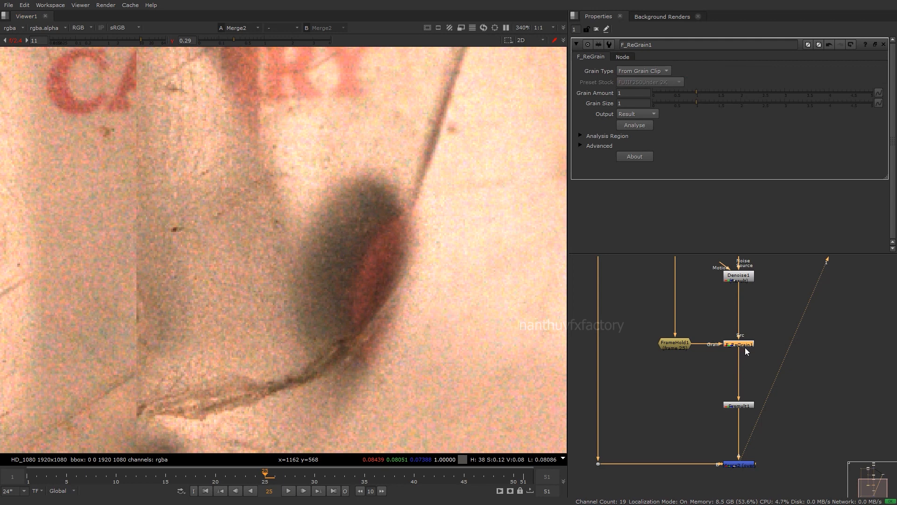
Re-analyse the changed grain clip in F_ReGrain1 to refresh the sampled grain on the patch
key(minus)
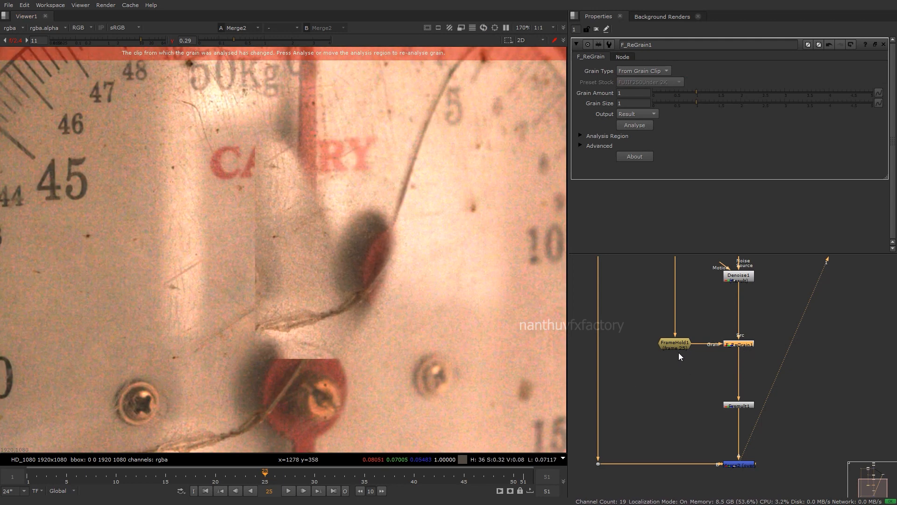
scroll(678, 353, up, 1)
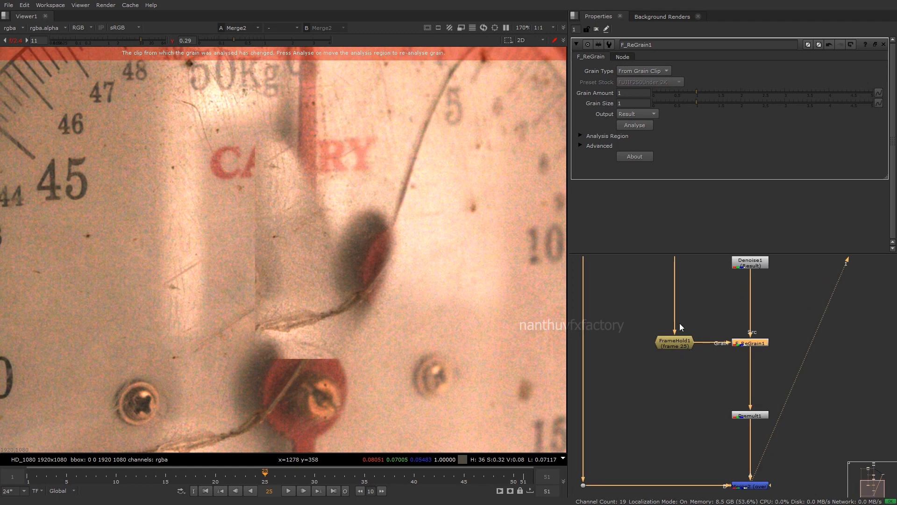
click(635, 125)
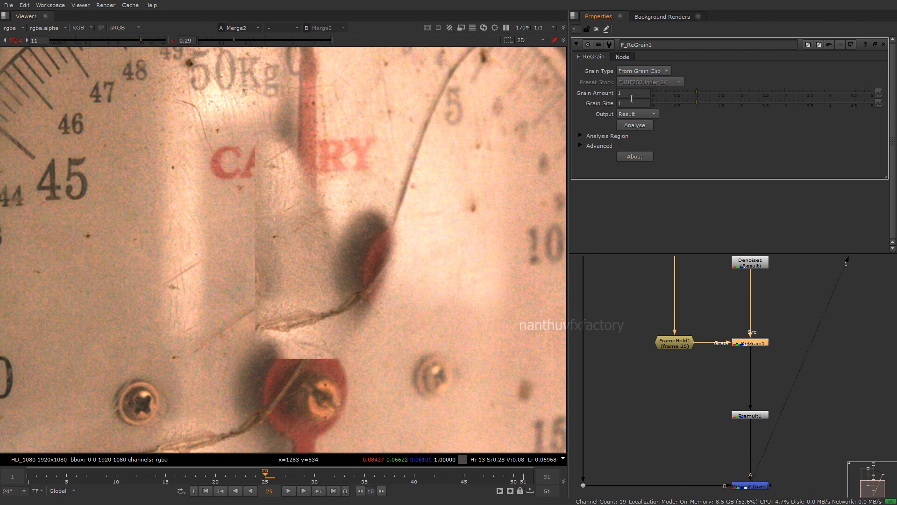
Try the Preset Stock grain type on the patch, look through the film stocks, and restore From Grain Clip
click(650, 74)
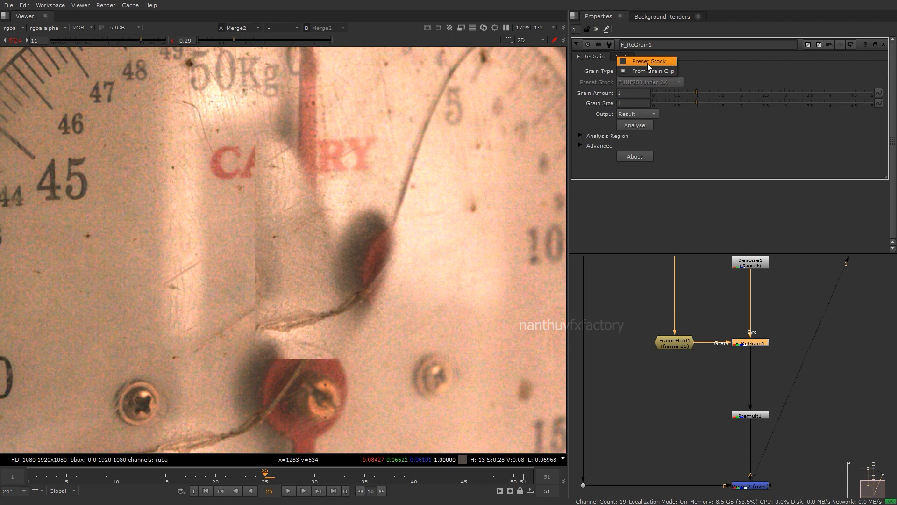
click(649, 61)
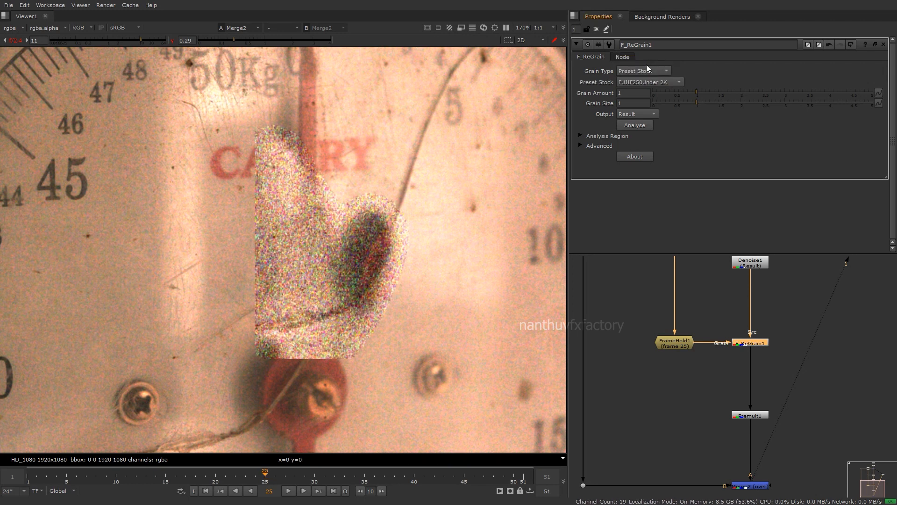
click(646, 83)
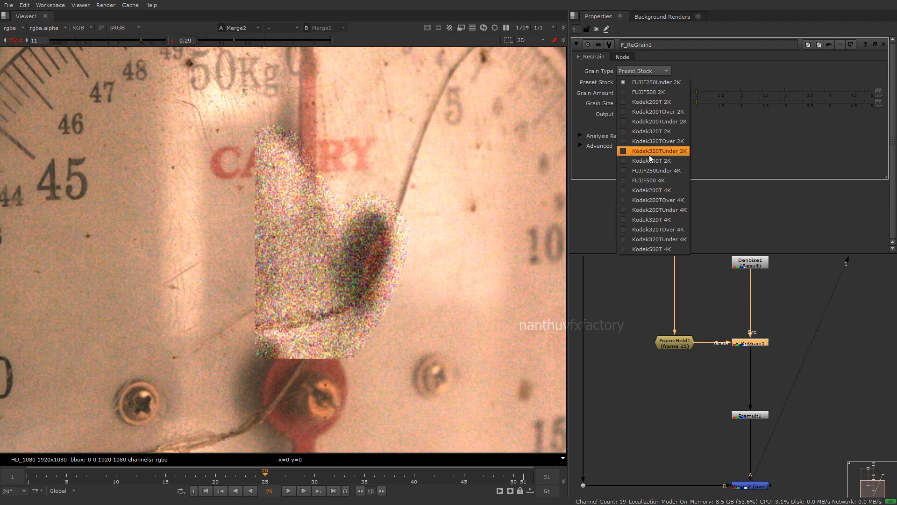
click(700, 67)
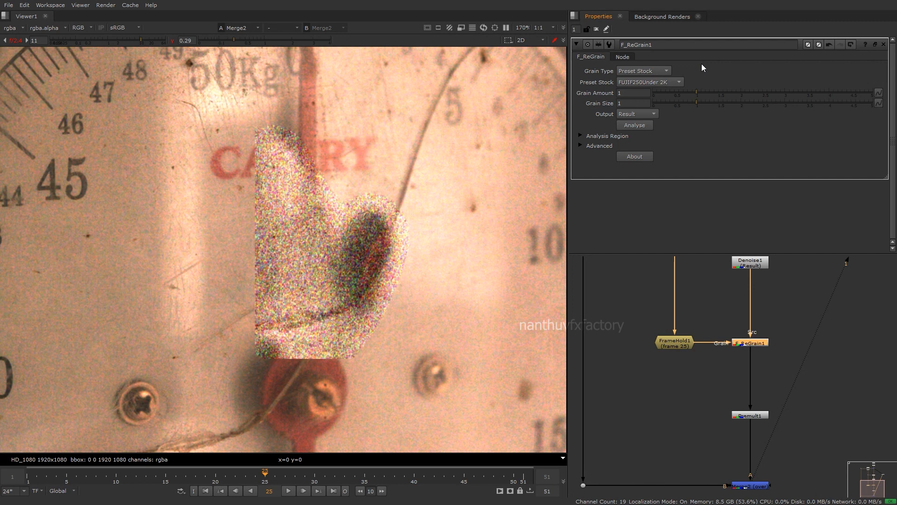
click(654, 71)
click(655, 79)
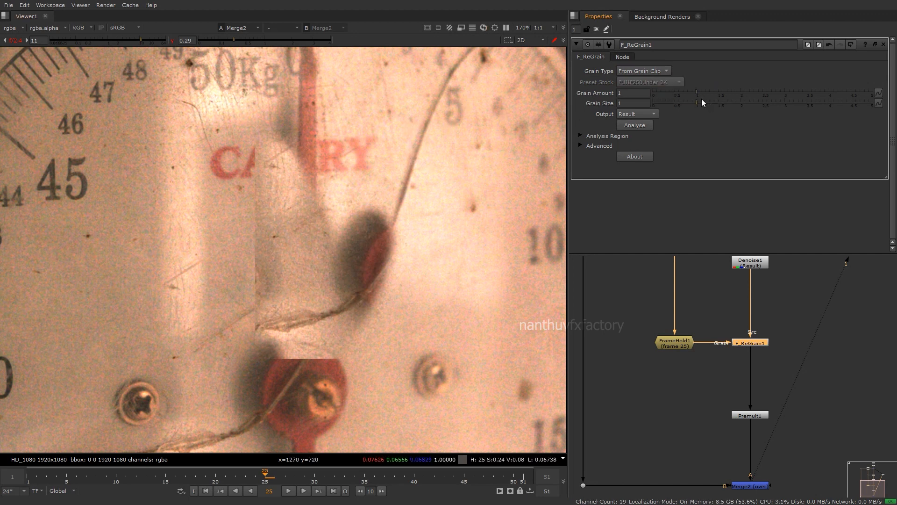
Lower the Grain Amount to 0.92, check the Grain Colour Space options, and expand the Advanced settings
drag(699, 92, 692, 91)
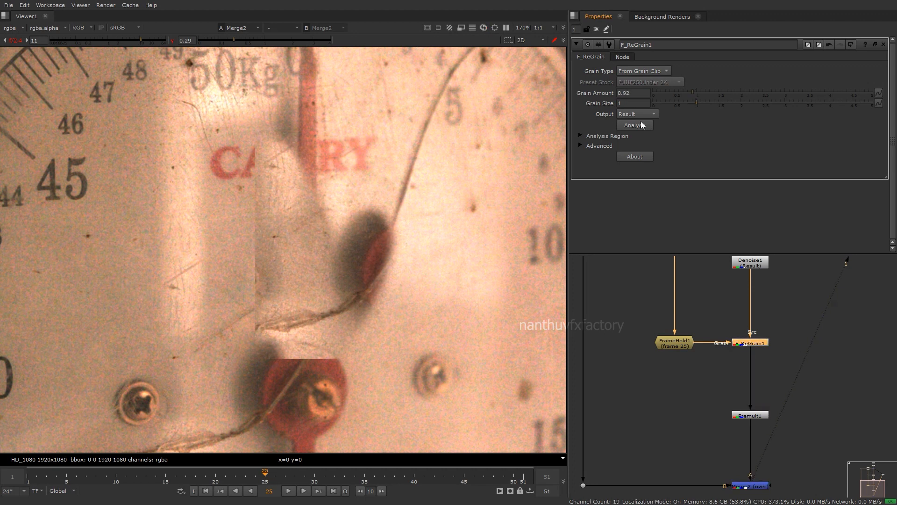
click(612, 135)
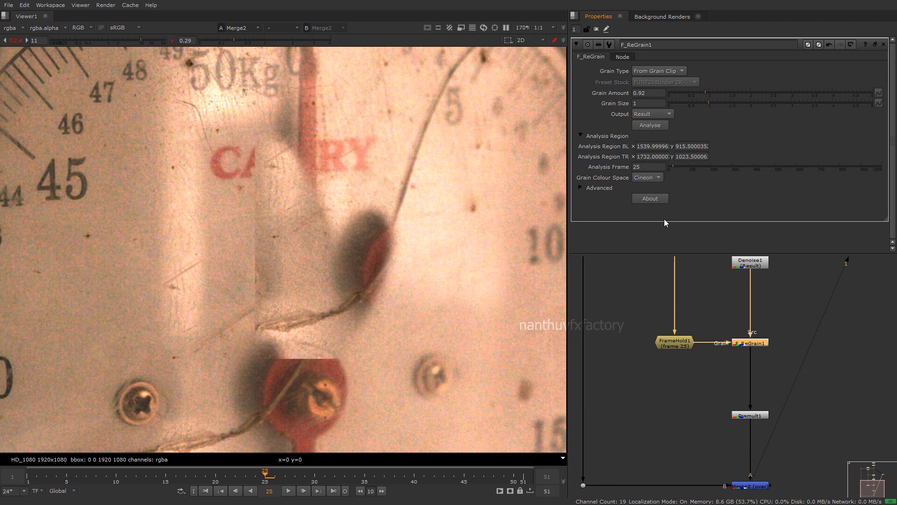
click(654, 179)
click(319, 251)
scroll(285, 251, up, 5)
click(601, 188)
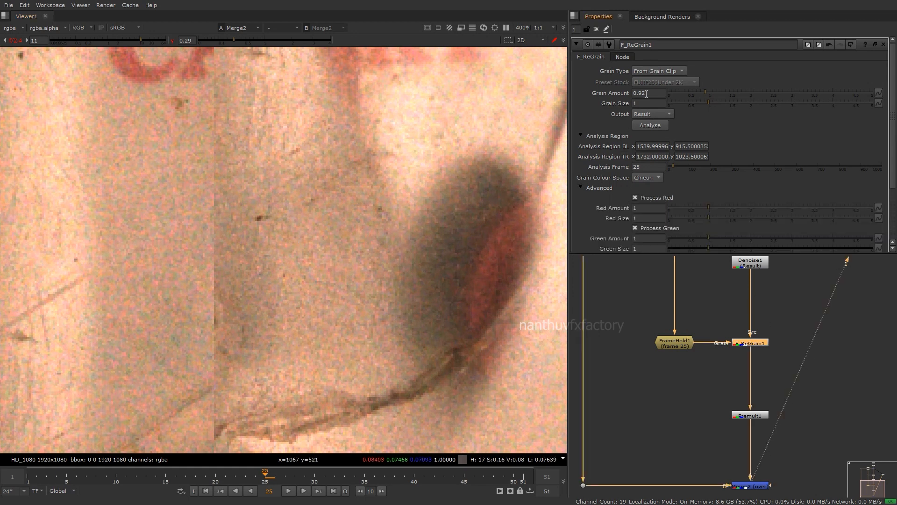
Reduce the Grain Amount to 0.88 and inspect the patch's individual grain pixels up close
scroll(696, 95, down, 4)
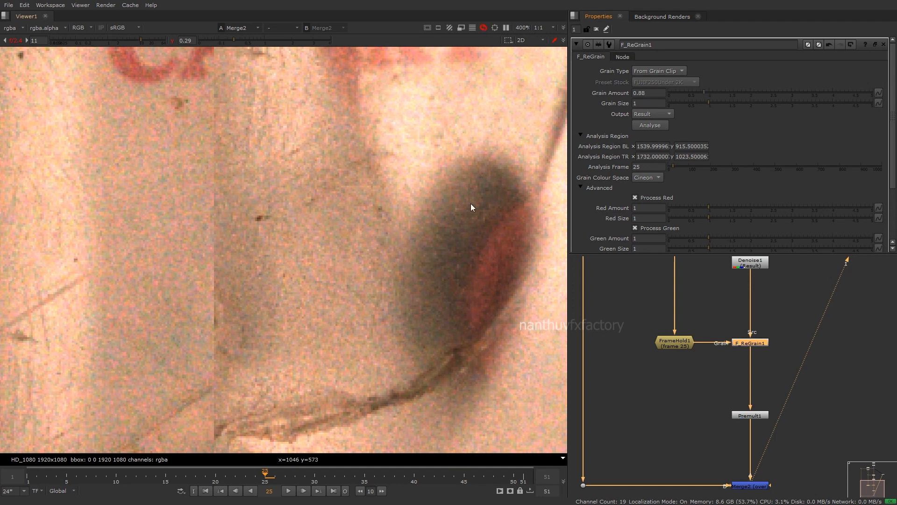
scroll(309, 216, up, 7)
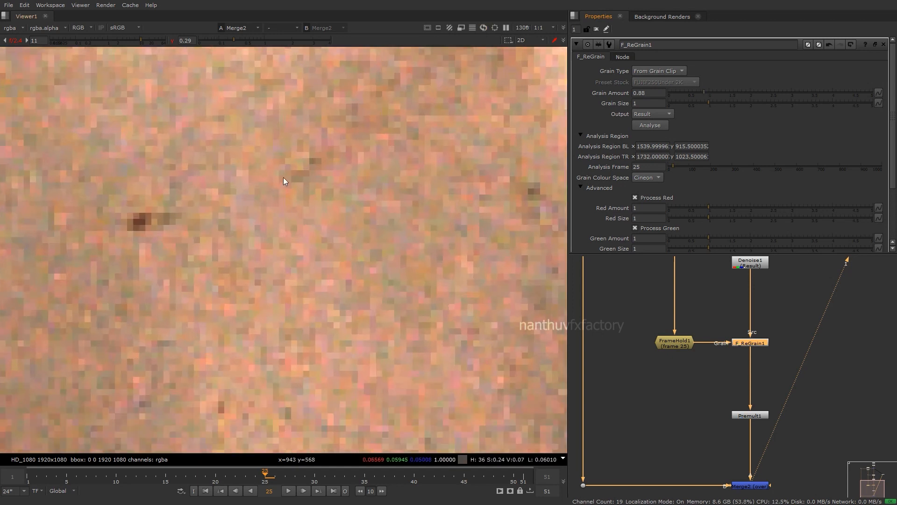
scroll(282, 154, up, 4)
ctrl+shift+drag(275, 155, 447, 386)
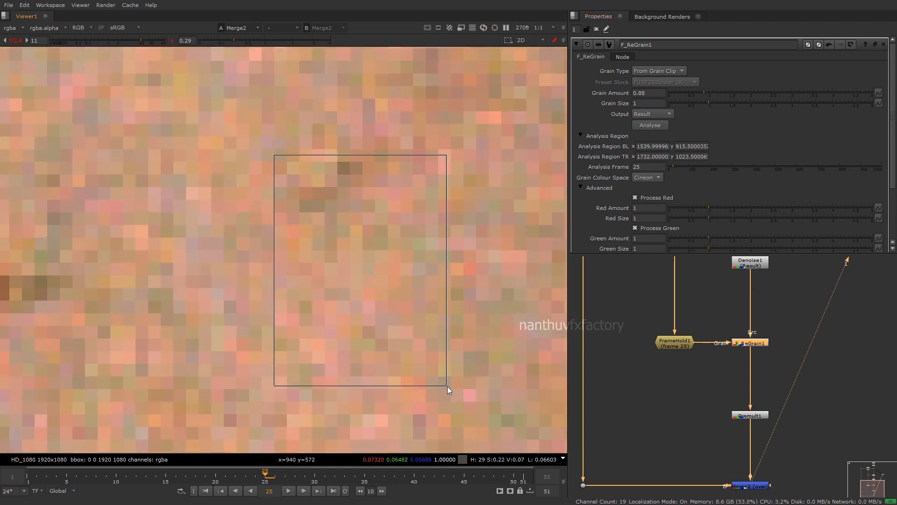
Set the Grain Amount to 0.96, try Grain Size values of 1.46 and 4.32, and reset the size to 1
drag(703, 93, 727, 102)
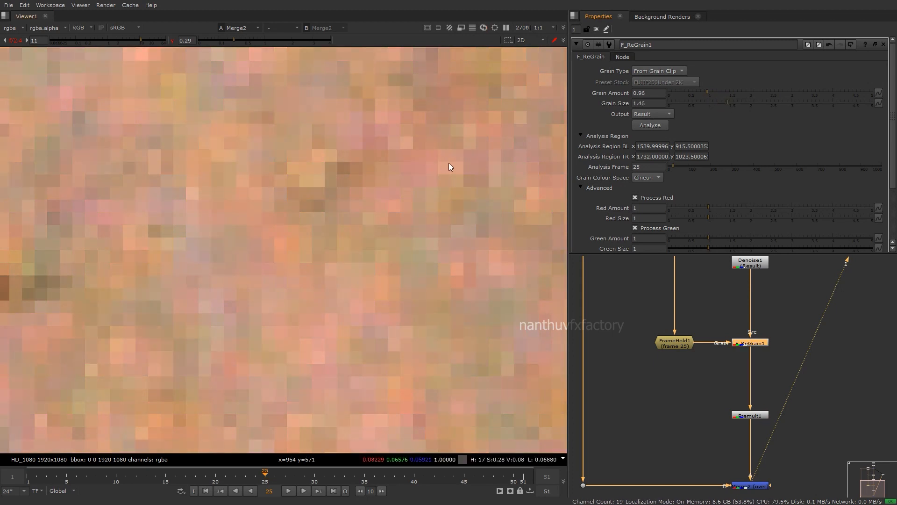
scroll(215, 279, down, 5)
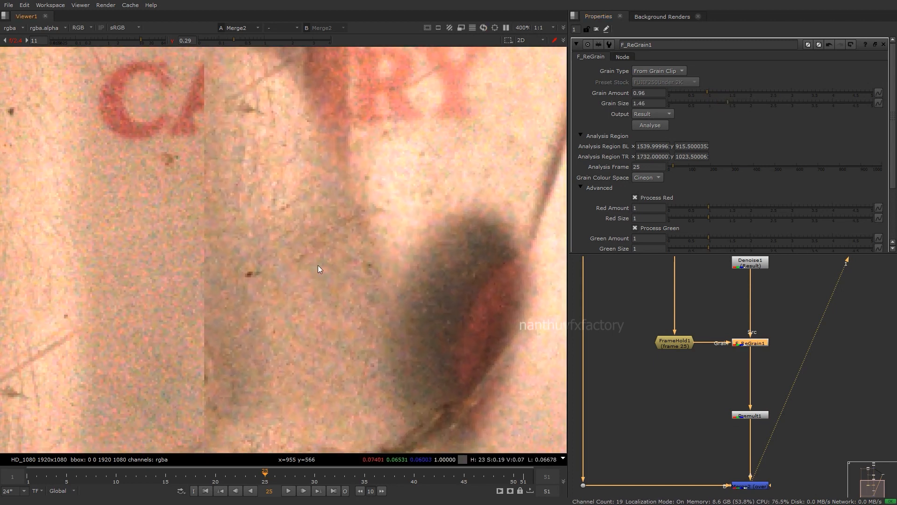
scroll(315, 267, up, 2)
drag(728, 102, 845, 103)
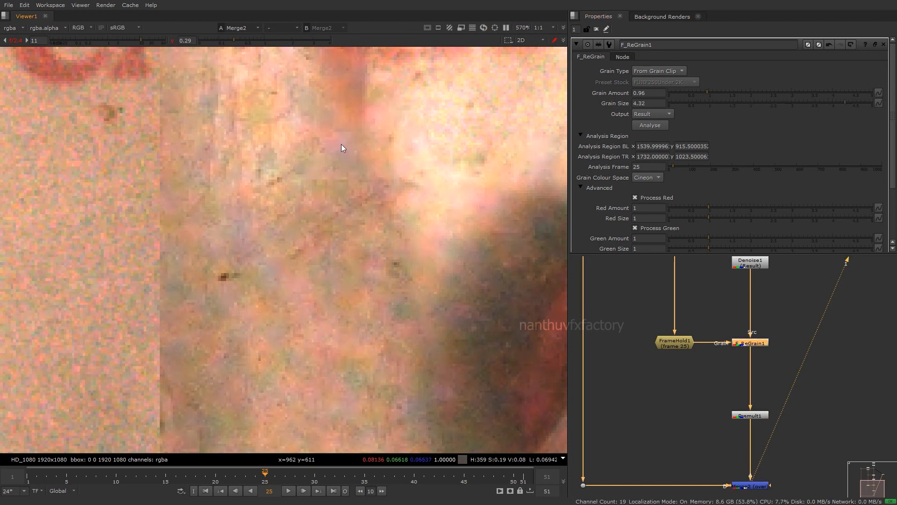
click(719, 104)
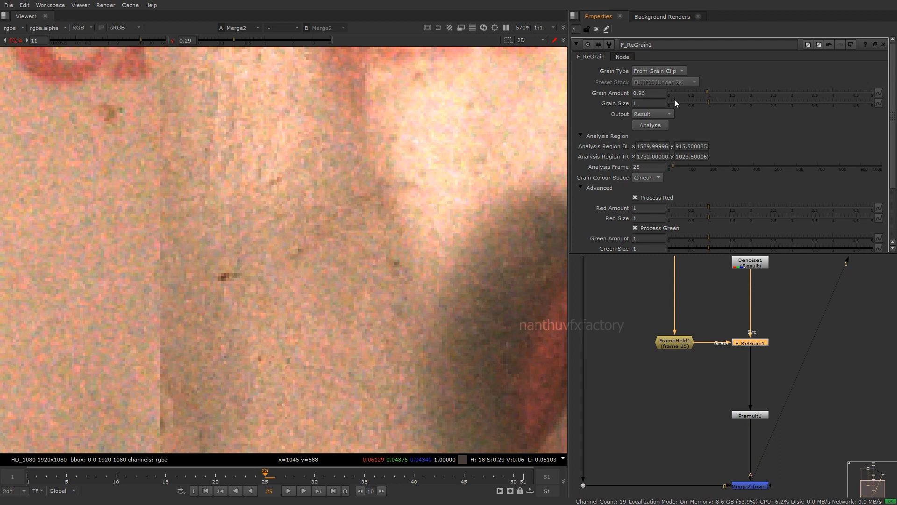
Check the patch's grain against the plate in the red channel, then in the blue channel
scroll(673, 100, down, 3)
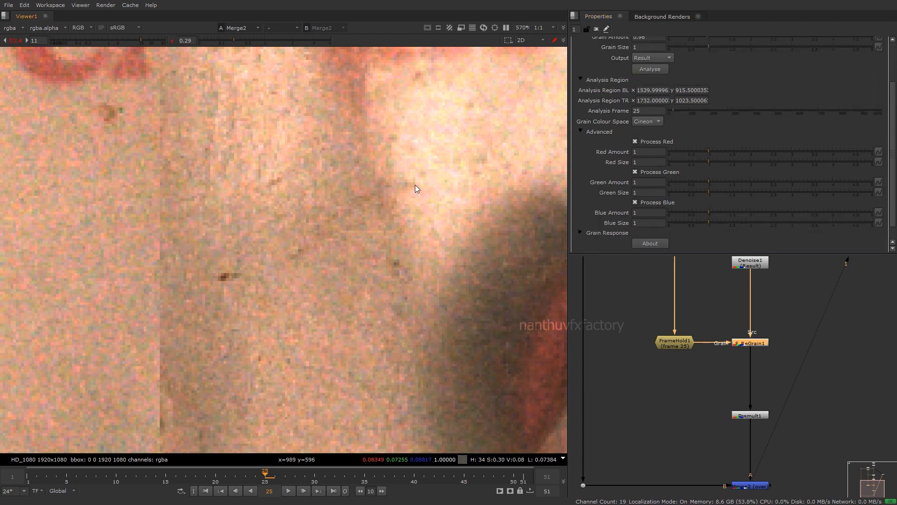
key(r)
scroll(416, 188, down, 4)
key(b)
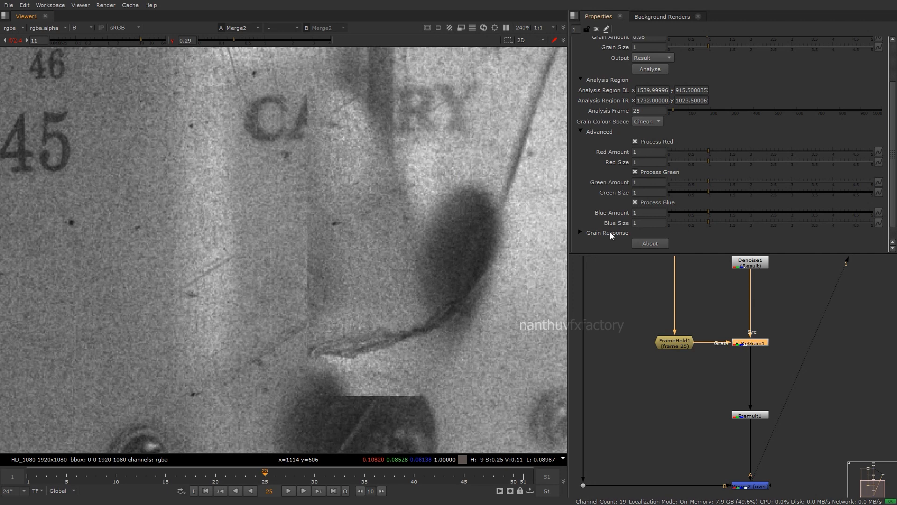
Expand the Grain Response settings and examine the blue channel's grain across the plate's bright, mid and dark areas
click(584, 233)
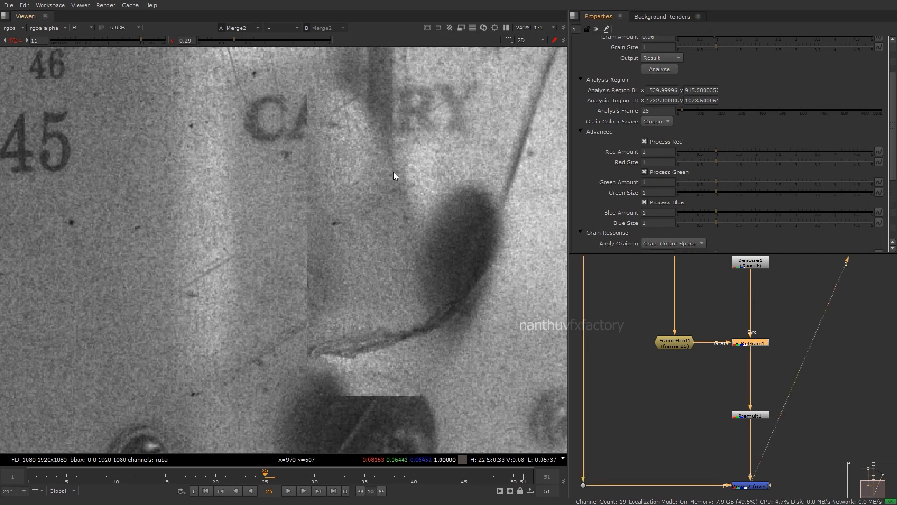
scroll(411, 180, down, 3)
scroll(411, 186, down, 3)
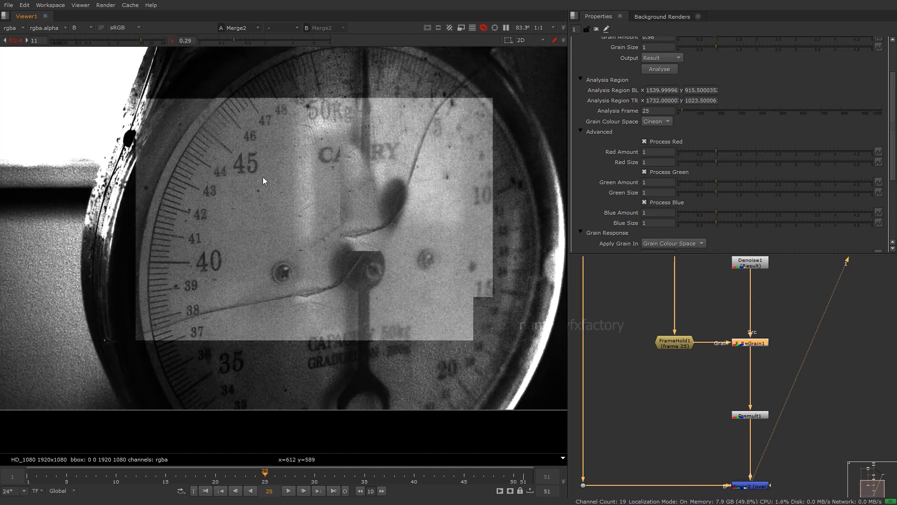
scroll(261, 178, up, 6)
drag(397, 105, 162, 340)
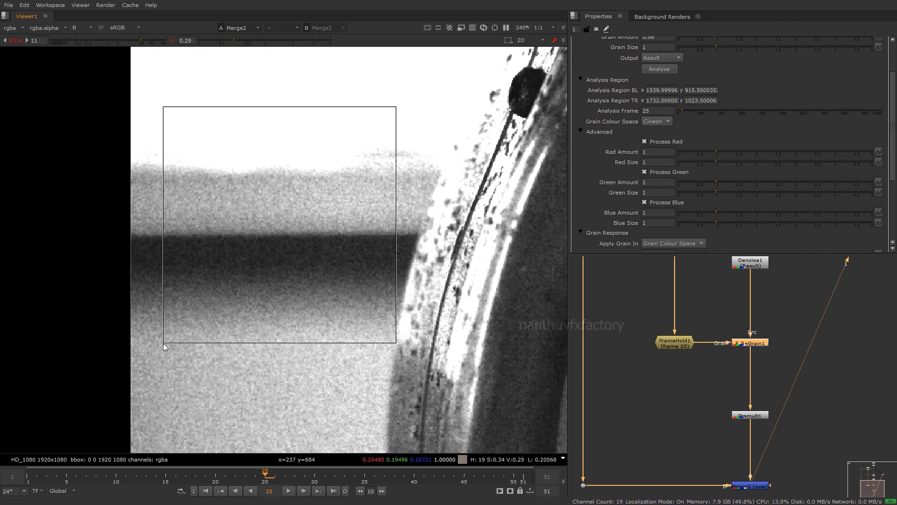
drag(456, 219, 419, 307)
drag(386, 252, 285, 255)
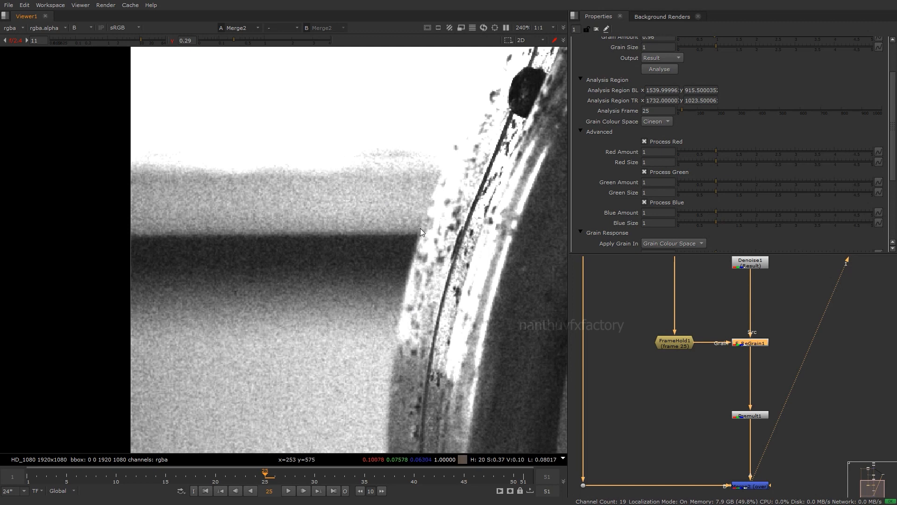
Set the grain response's High Gain to 0.98 and review the Apply Grain In colour space options
scroll(624, 196, down, 2)
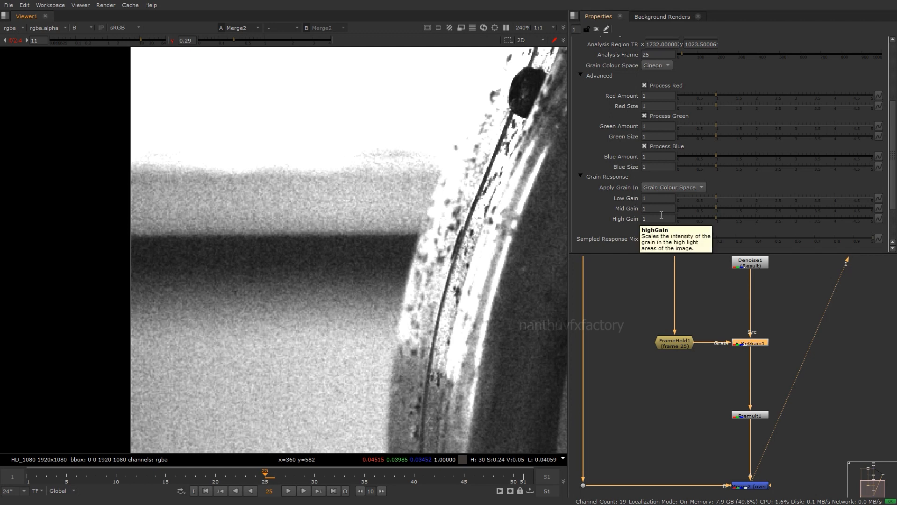
drag(716, 217, 722, 199)
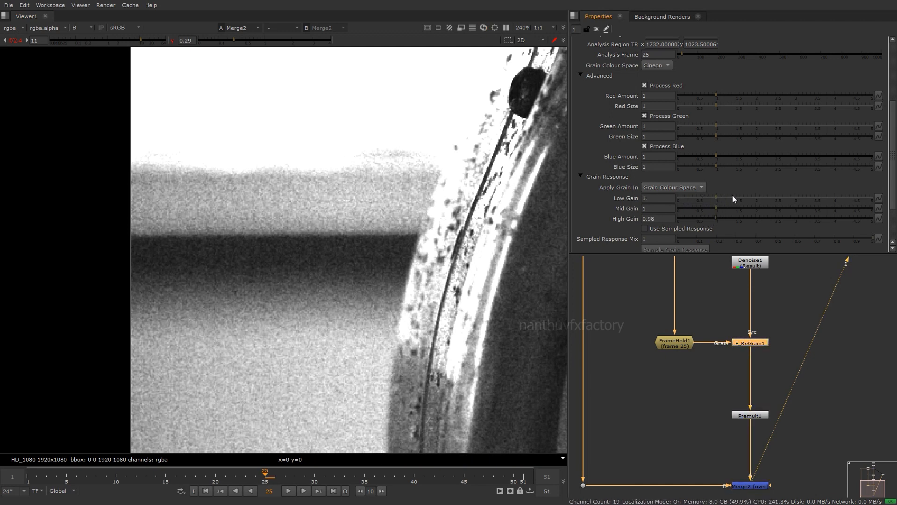
scroll(733, 196, down, 2)
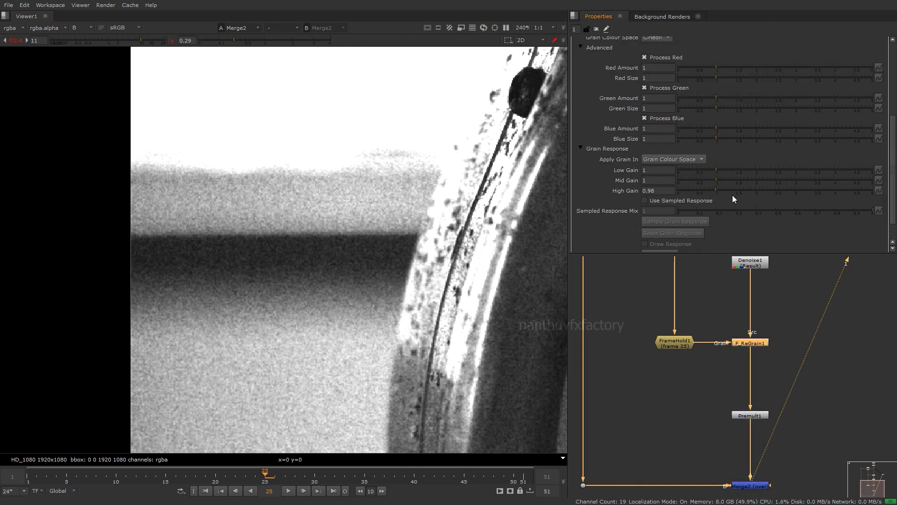
click(696, 160)
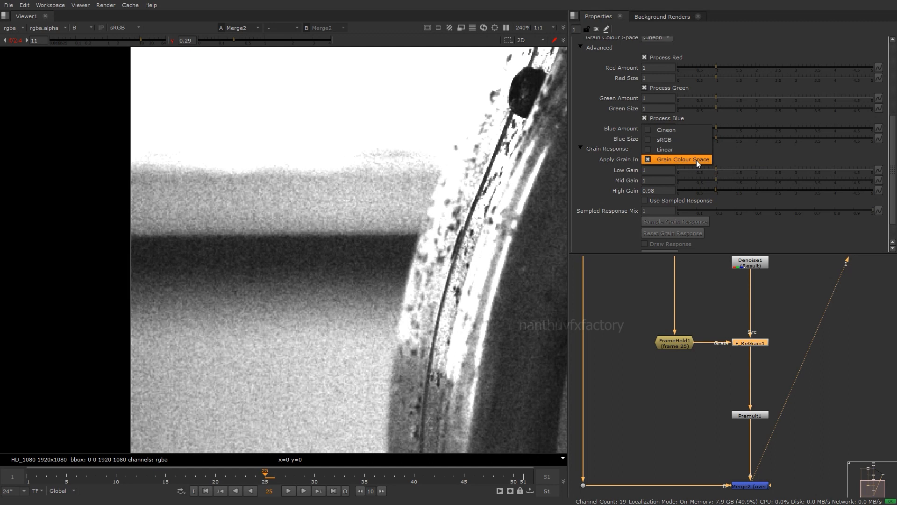
click(738, 228)
Open Read1's properties to check which colorspace the original plate uses
scroll(688, 366, down, 3)
middle_drag(702, 307, 700, 368)
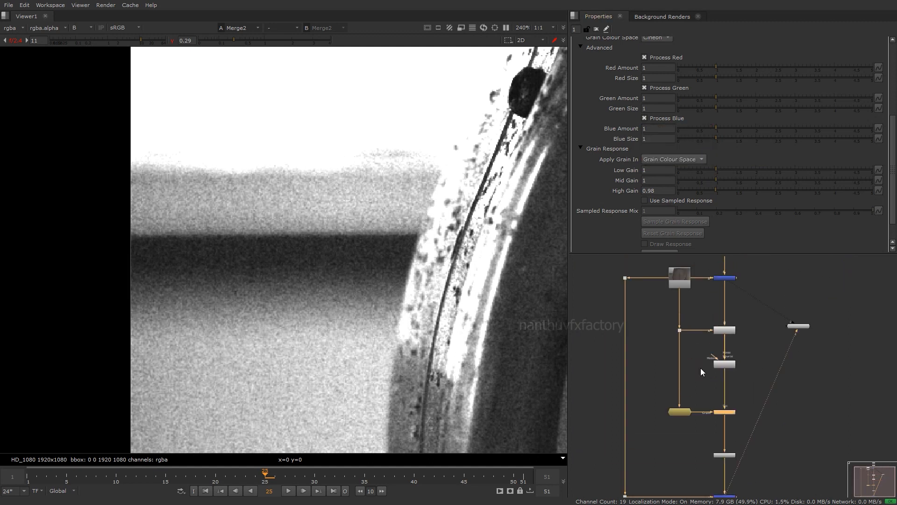
double_click(678, 279)
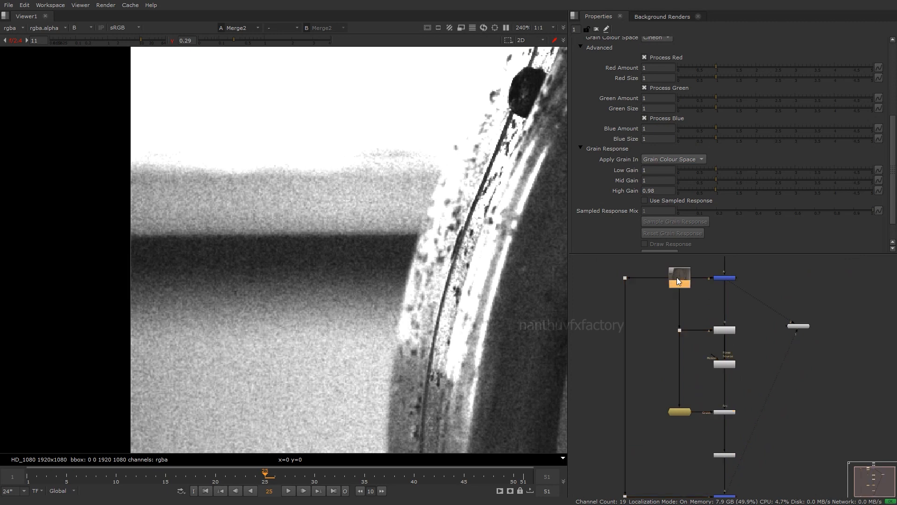
middle_drag(748, 378, 761, 327)
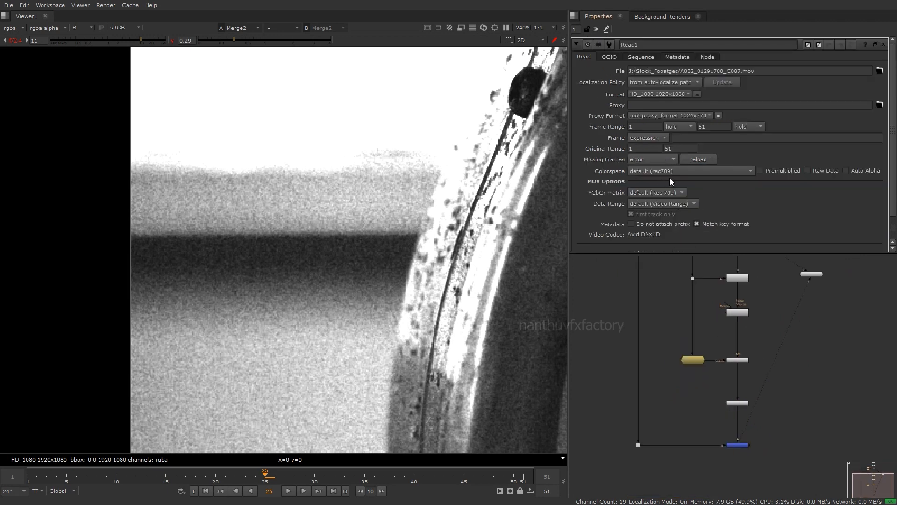
scroll(735, 383, up, 3)
Reopen F_ReGrain1's properties and review the full composite frame with its grain analysis region
double_click(739, 335)
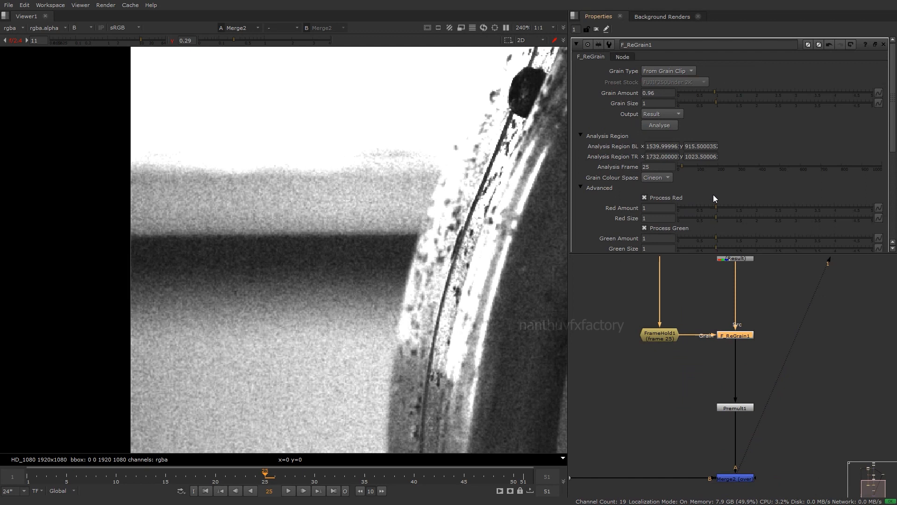
scroll(341, 243, down, 6)
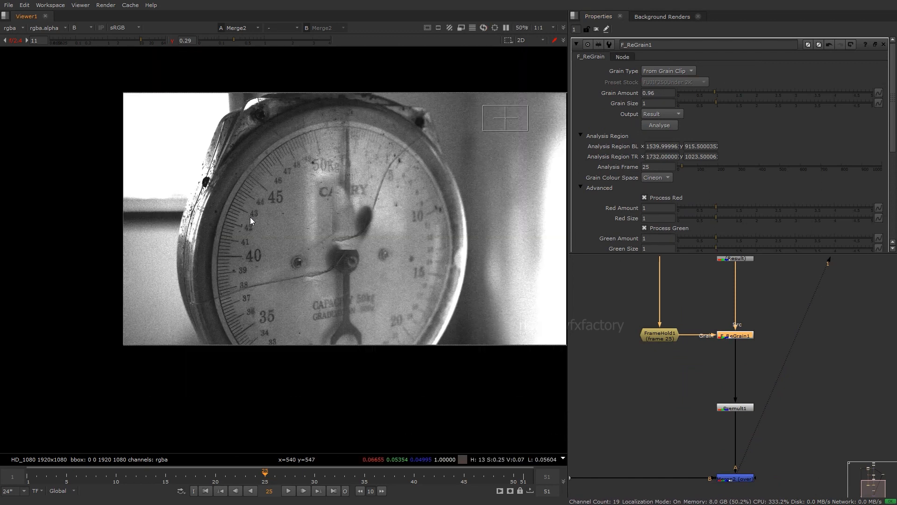
scroll(644, 348, down, 2)
middle_drag(644, 348, 724, 373)
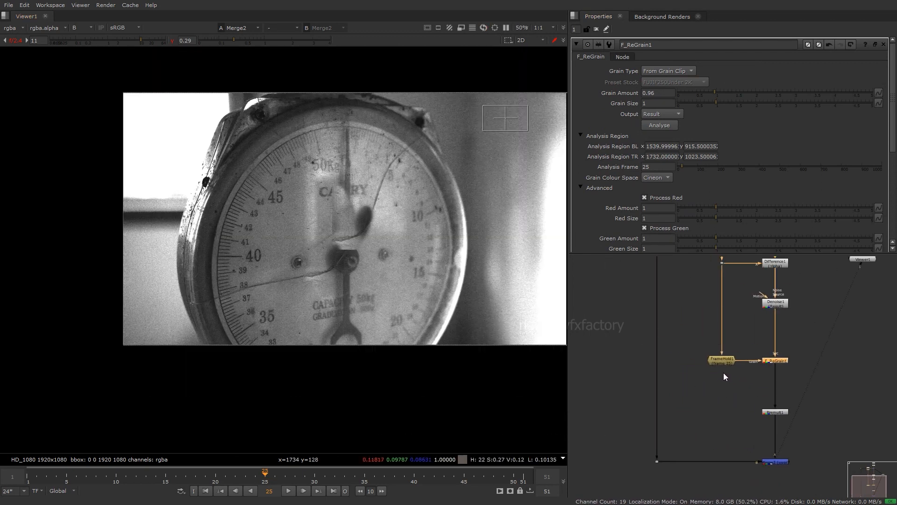